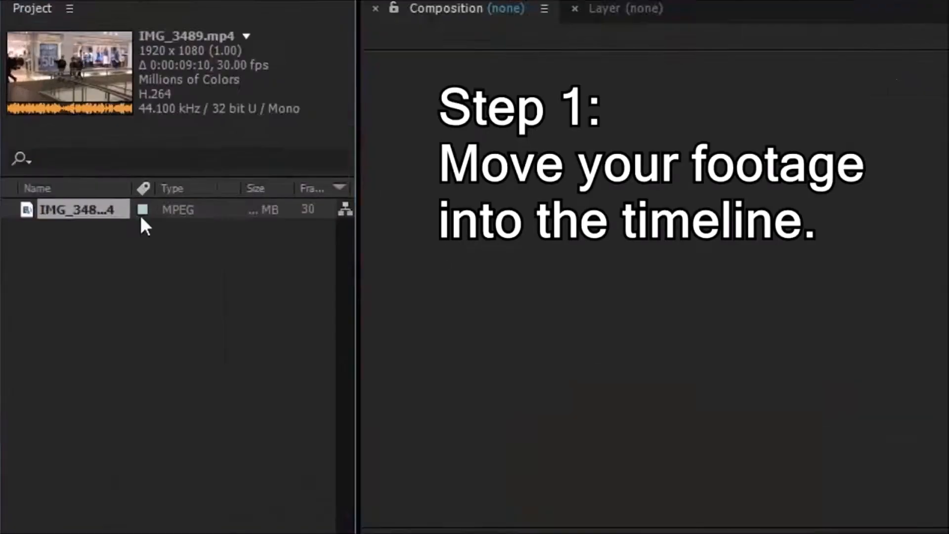
- Create a composition from IMG_3489.mp4 by placing it in the timeline, and set its frame rate to 25 fps
{"action": "left_click_drag", "start_coordinate": [125, 154], "coordinate": [64, 388]}
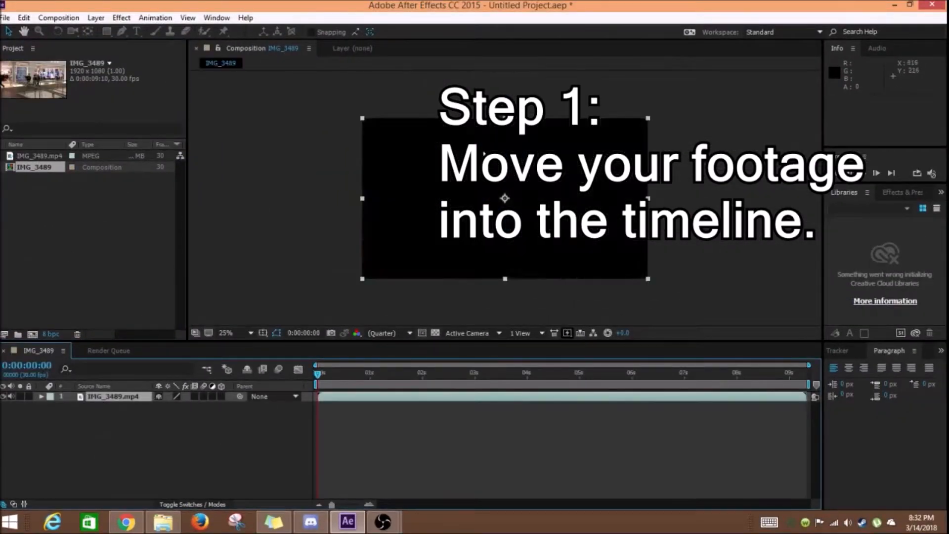
{"action": "right_click", "coordinate": [110, 169]}
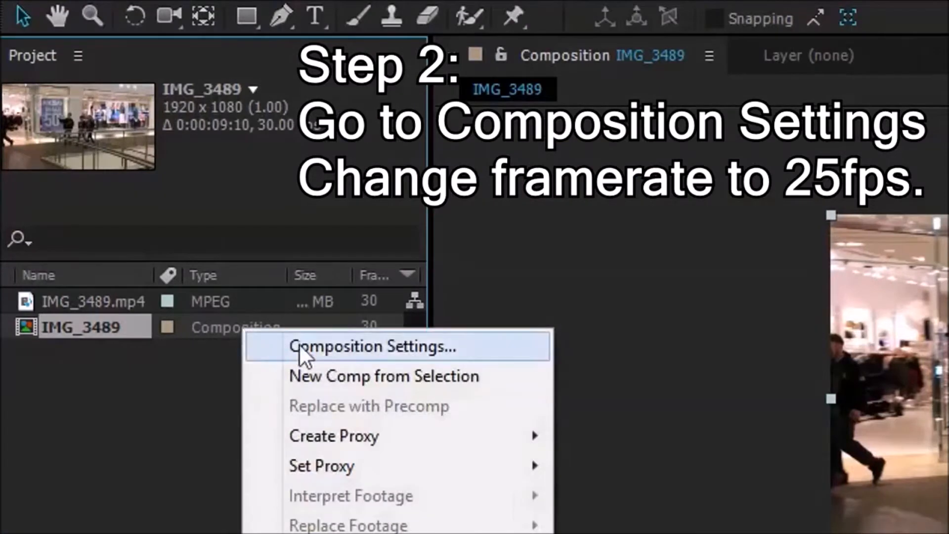
{"action": "left_click", "coordinate": [300, 346]}
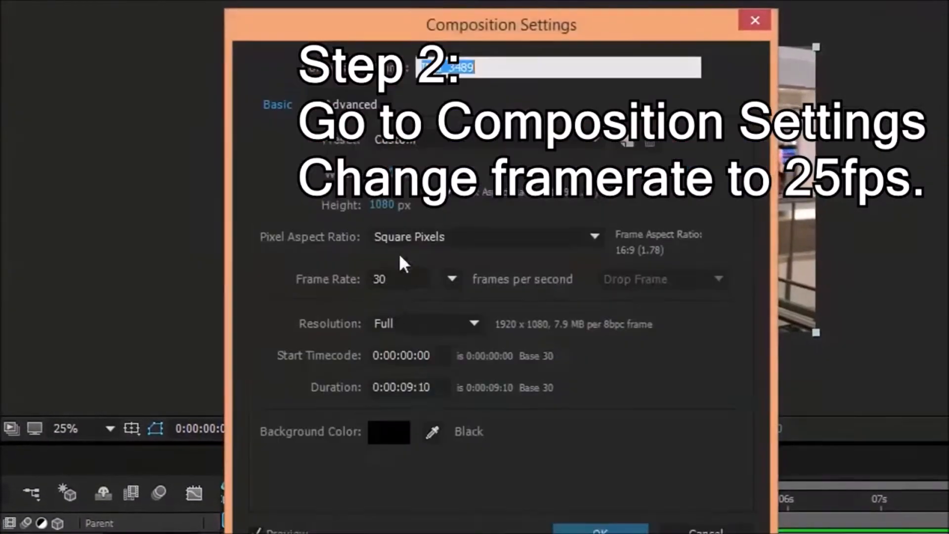
{"action": "left_click", "coordinate": [410, 279]}
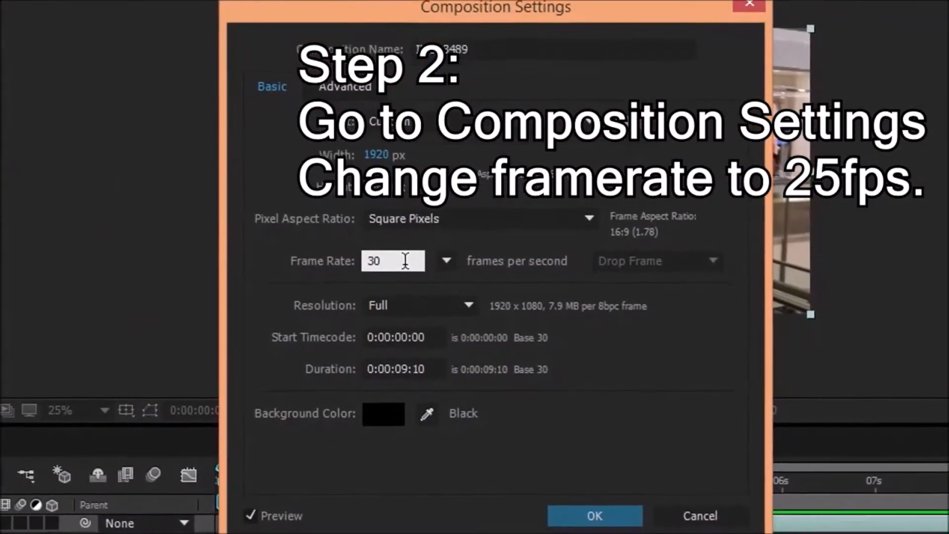
{"action": "key", "text": "BackSpace"}
{"action": "key", "text": "BackSpace"}
{"action": "type", "text": "25"}
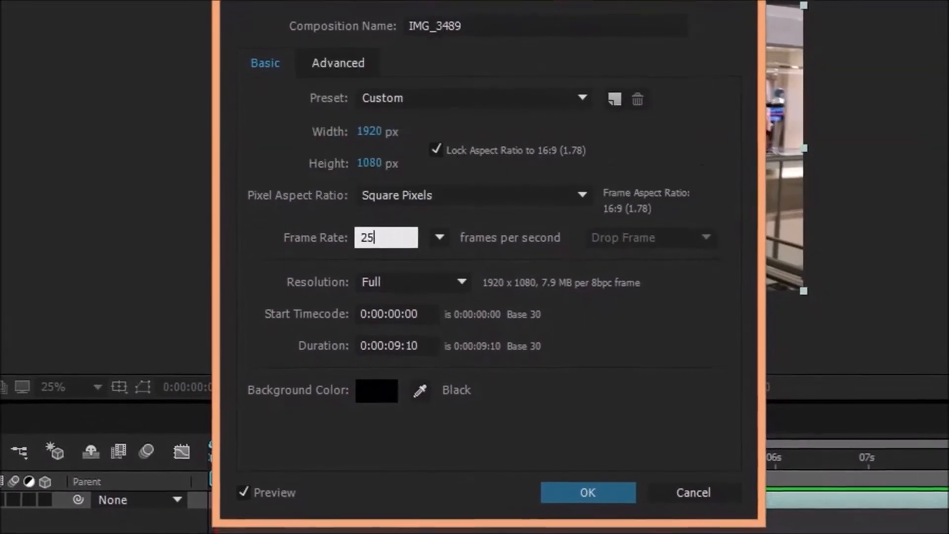
{"action": "left_click", "coordinate": [569, 485]}
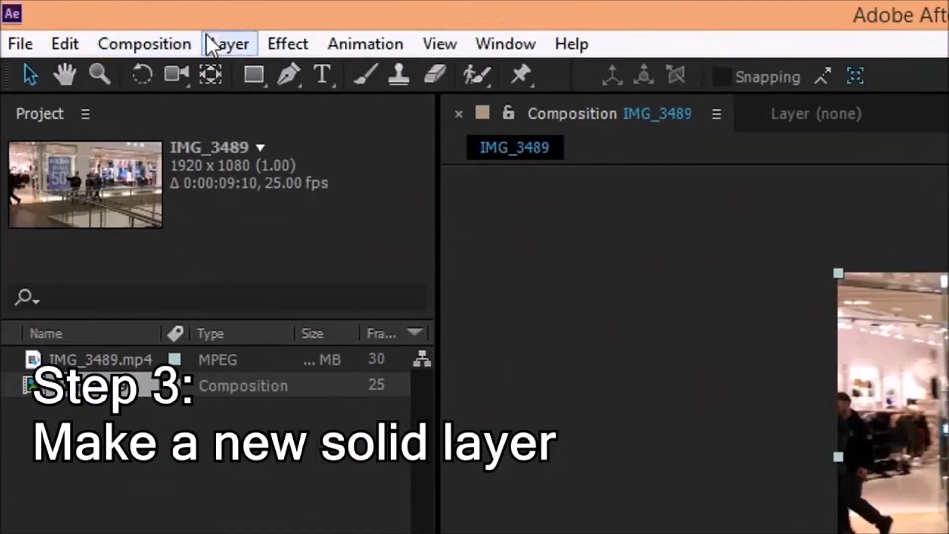
- Add a white (FFFFFF) solid layer of 1920 x 1080 px above the footage
{"action": "left_click", "coordinate": [97, 19]}
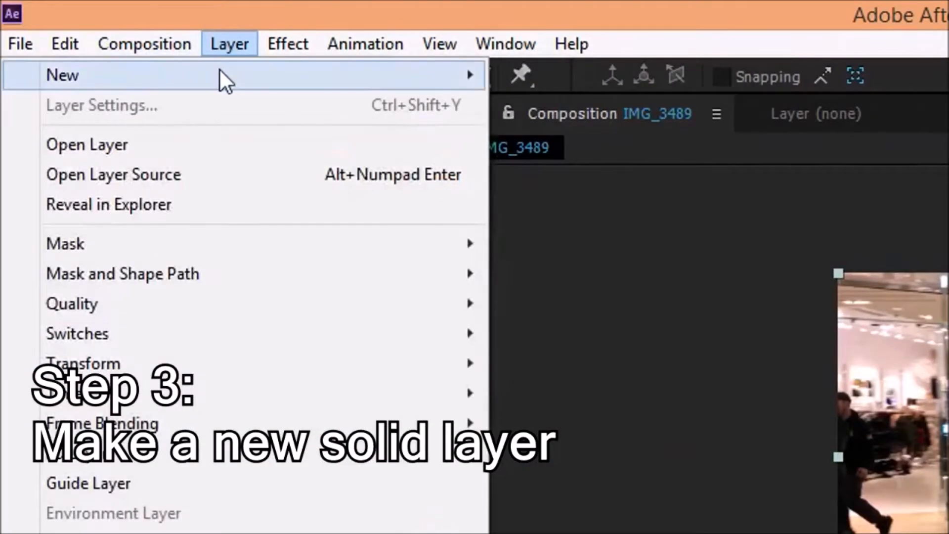
{"action": "mouse_move", "coordinate": [218, 79]}
{"action": "left_click", "coordinate": [576, 105]}
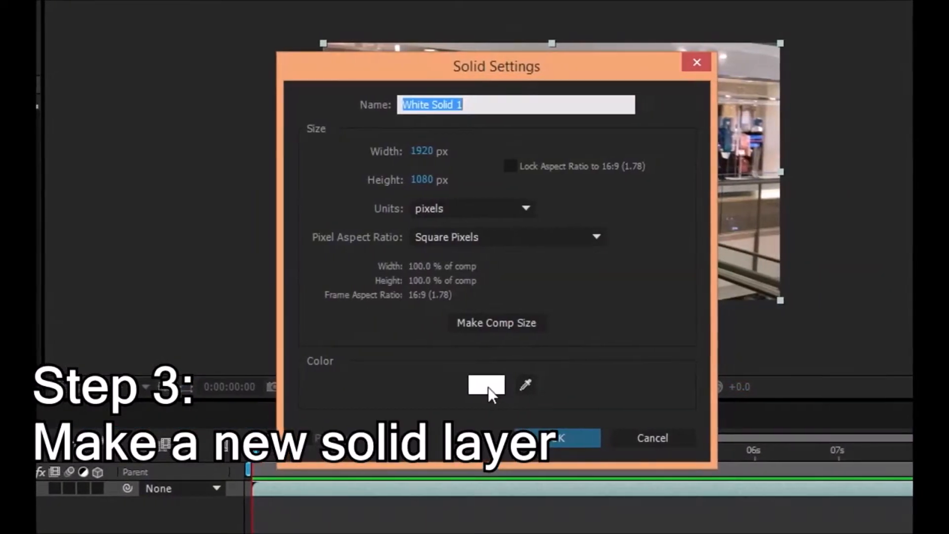
{"action": "left_click", "coordinate": [489, 386]}
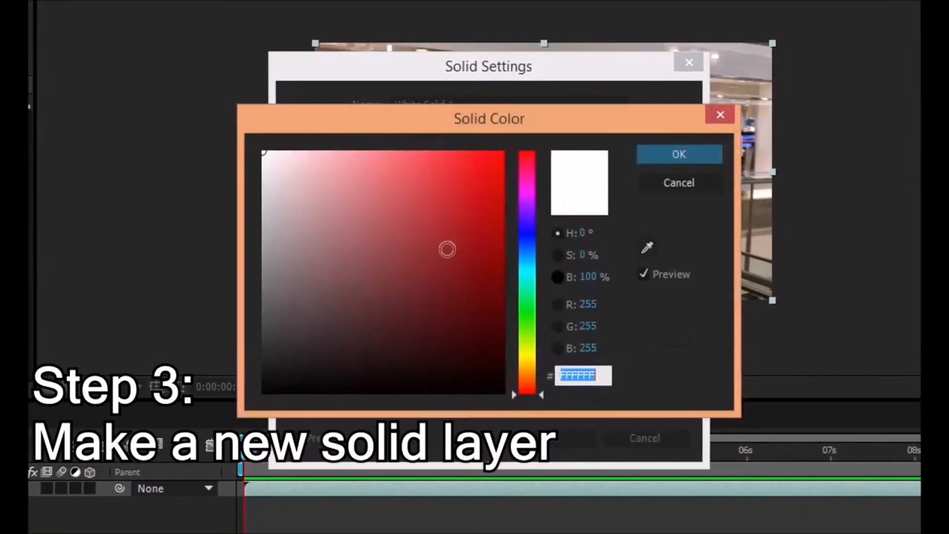
{"action": "left_click_drag", "start_coordinate": [312, 196], "coordinate": [204, 125]}
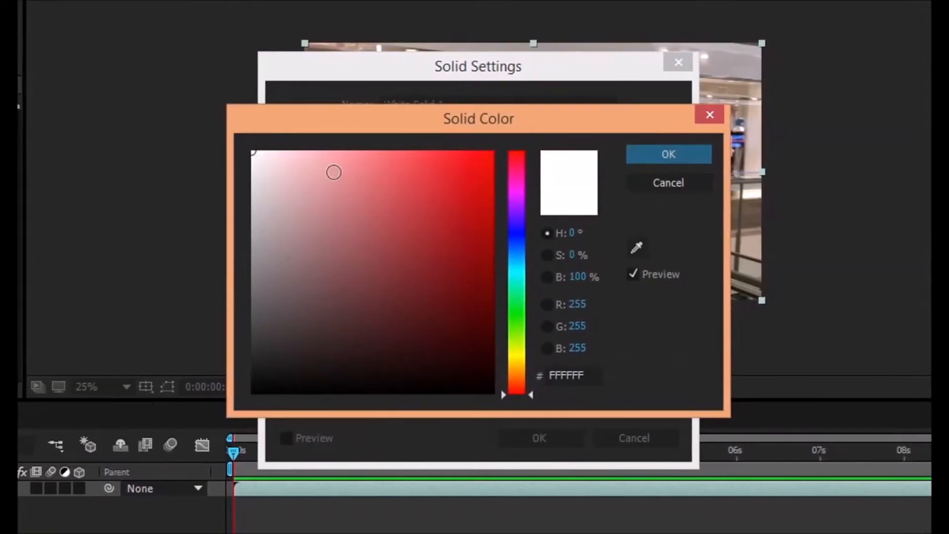
{"action": "left_click", "coordinate": [651, 156]}
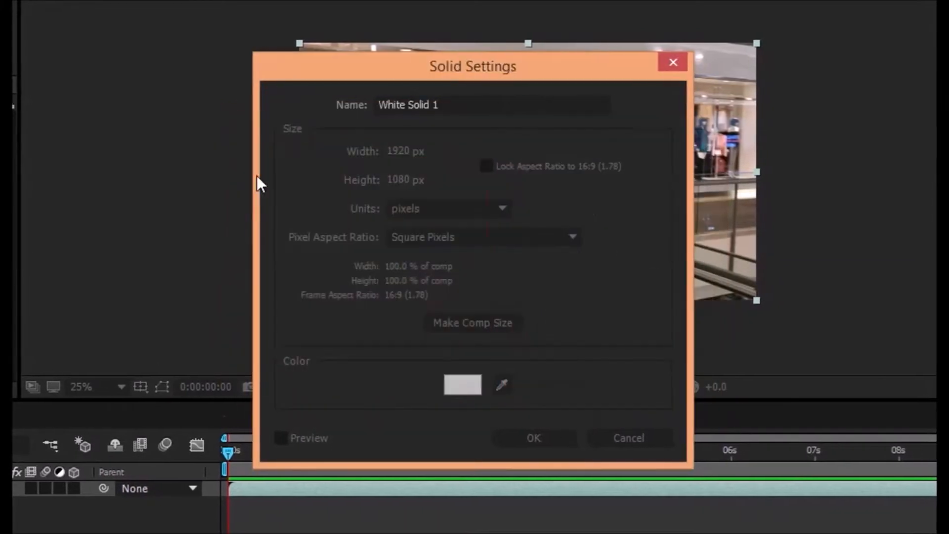
{"action": "left_click", "coordinate": [514, 438]}
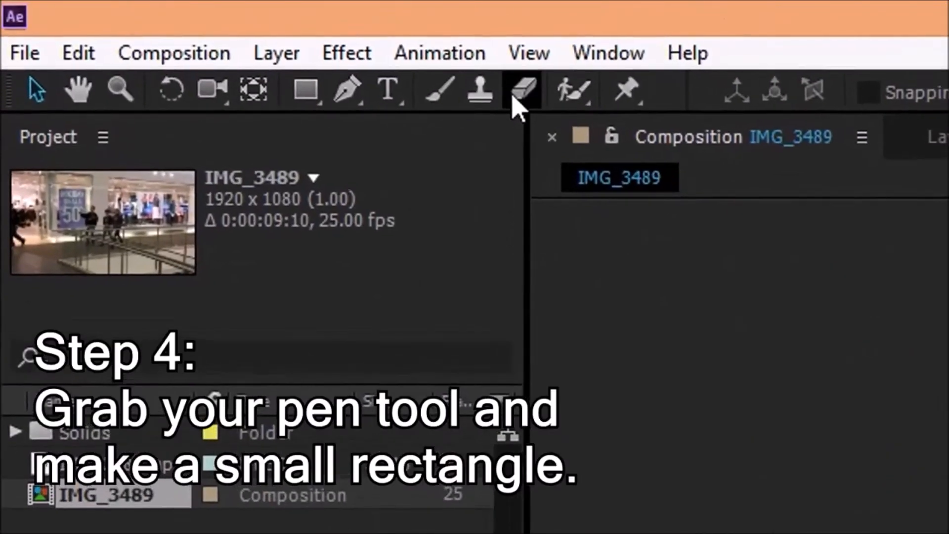
- Draw a small, slanted four-corner mask on the white solid with the Pen tool
{"action": "left_click", "coordinate": [357, 92]}
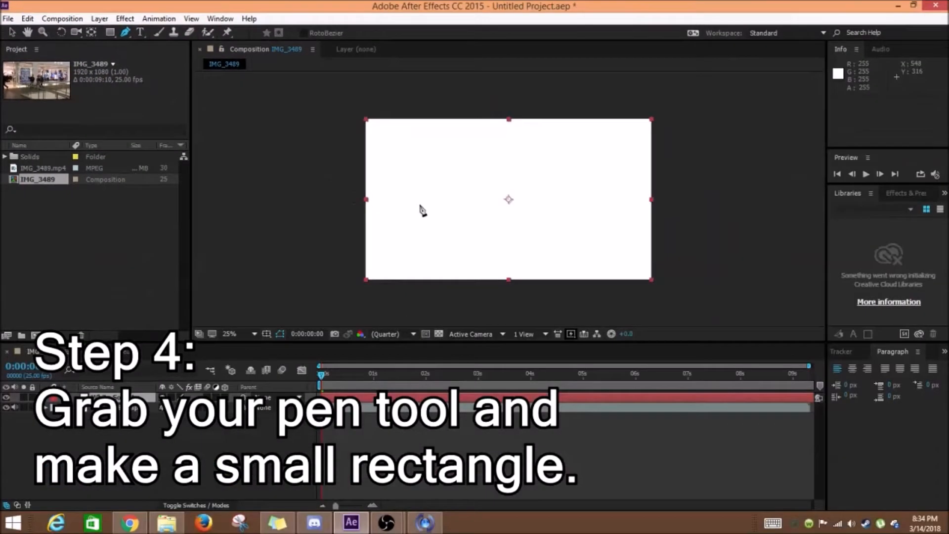
{"action": "left_click", "coordinate": [446, 166]}
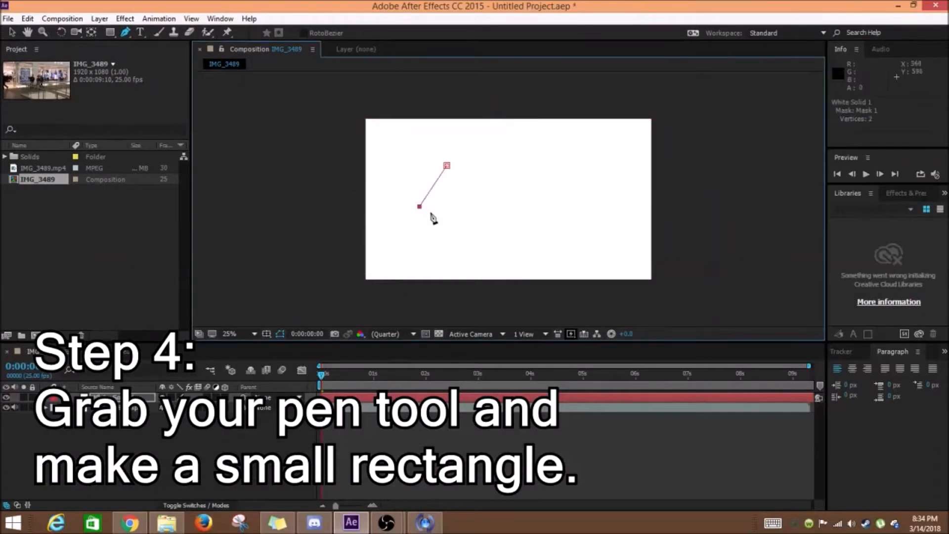
{"action": "left_click", "coordinate": [437, 215]}
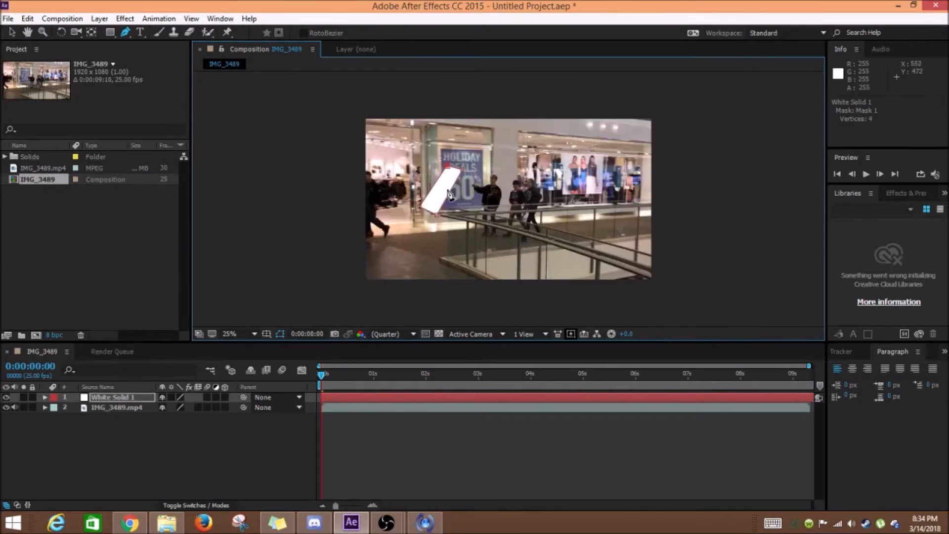
{"action": "left_click_drag", "start_coordinate": [437, 214], "coordinate": [414, 223]}
- Move the White Solid 1 layer in time so that it starts at 0:00:04:24
{"action": "left_click_drag", "start_coordinate": [362, 398], "coordinate": [474, 399]}
{"action": "left_click_drag", "start_coordinate": [462, 374], "coordinate": [582, 376]}
{"action": "left_click_drag", "start_coordinate": [487, 397], "coordinate": [635, 393]}
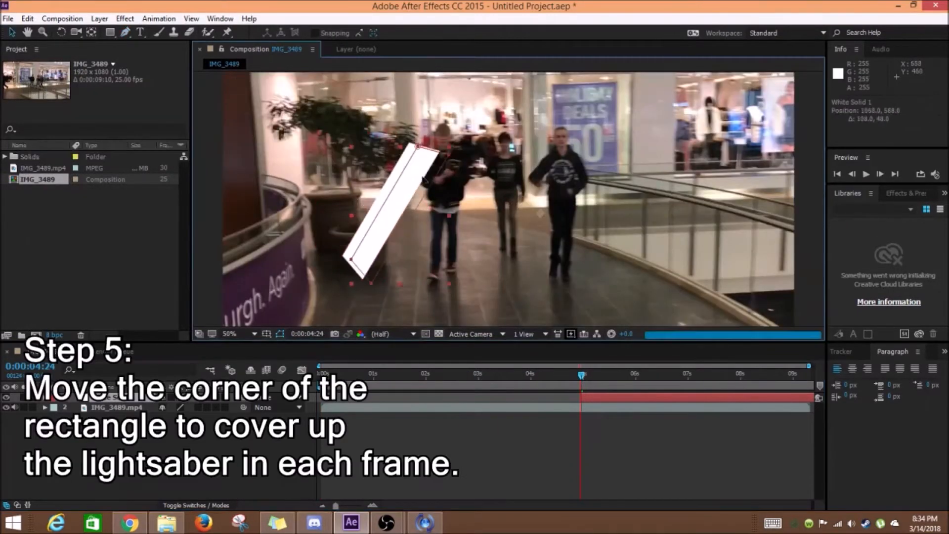
- Move the mask onto the lightsaber hilt of the person in the Florida hoodie and pull its corners into a short shape at 0:00:04:24
{"action": "left_click_drag", "start_coordinate": [423, 178], "coordinate": [559, 182]}
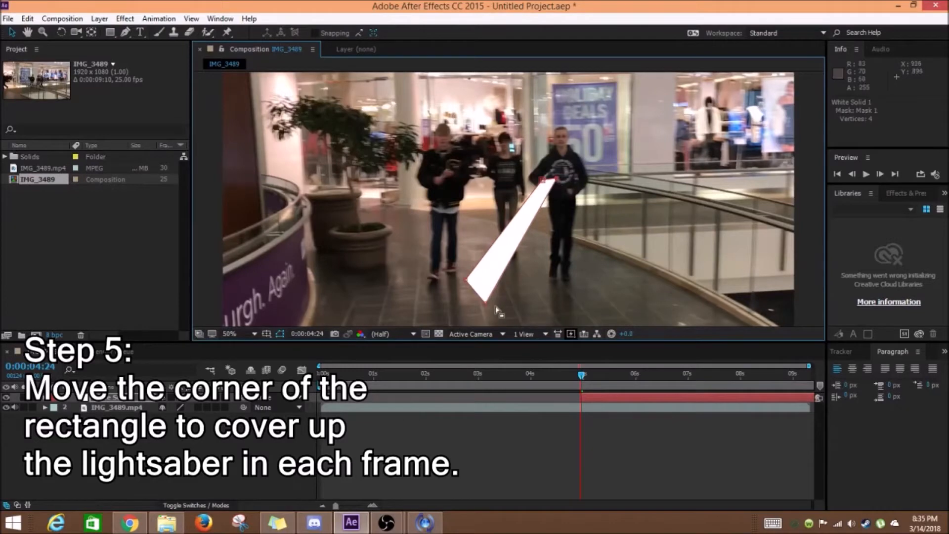
{"action": "left_click_drag", "start_coordinate": [487, 303], "coordinate": [558, 190]}
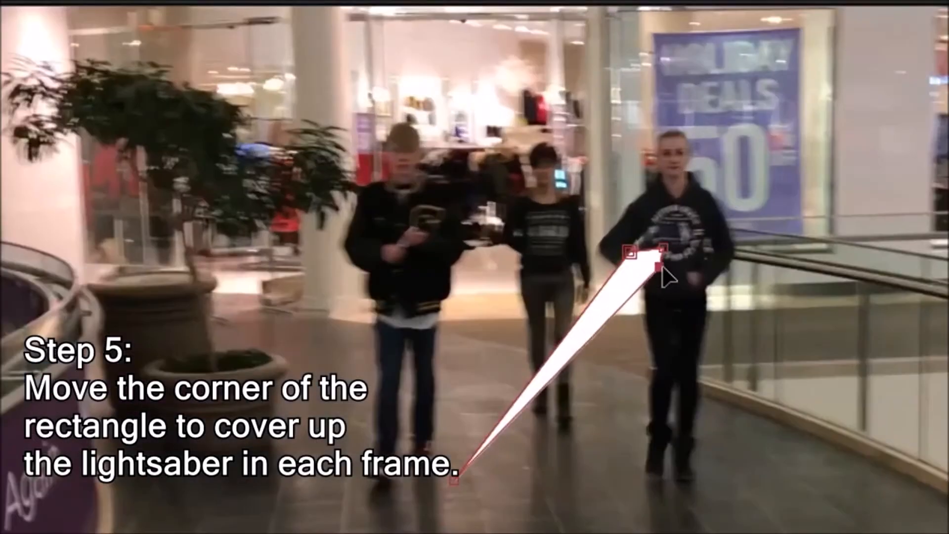
{"action": "left_click_drag", "start_coordinate": [663, 268], "coordinate": [663, 264]}
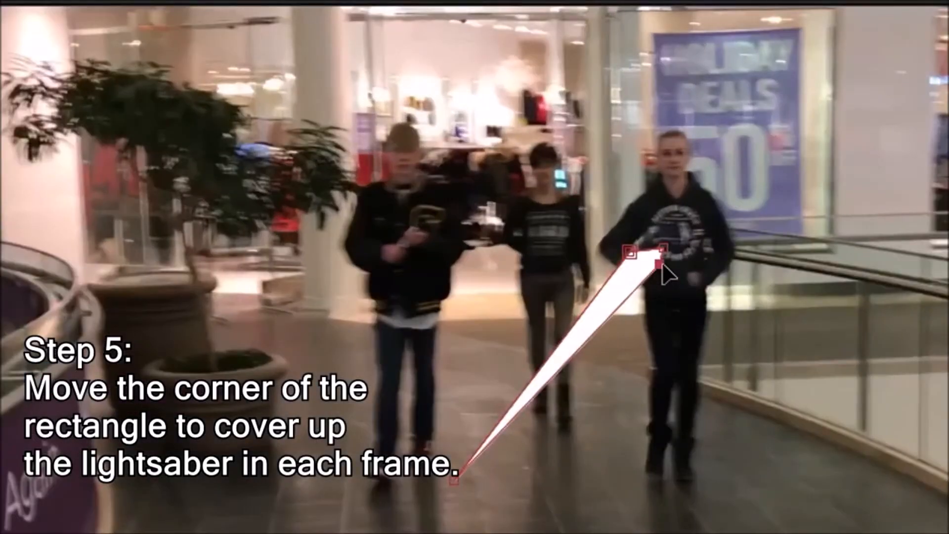
{"action": "left_click_drag", "start_coordinate": [459, 479], "coordinate": [595, 286]}
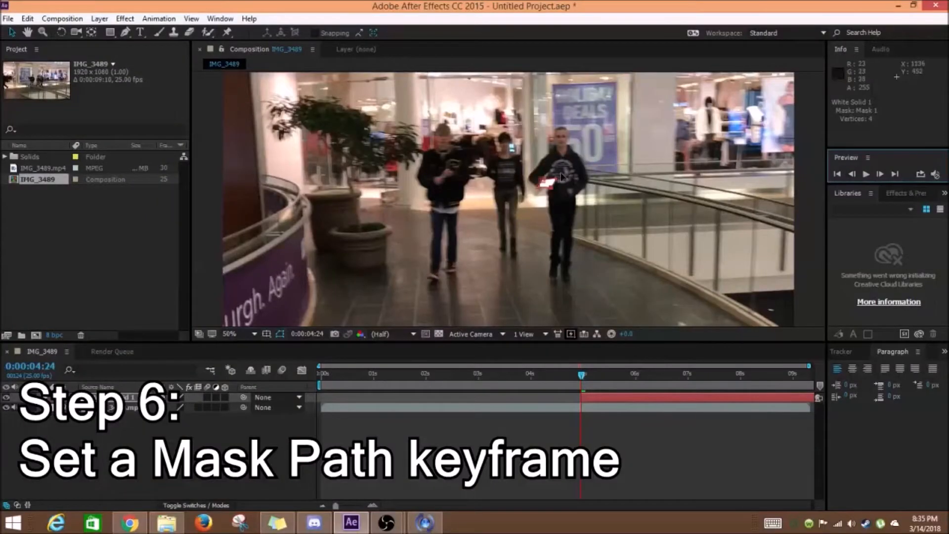
{"action": "left_click_drag", "start_coordinate": [539, 187], "coordinate": [553, 204]}
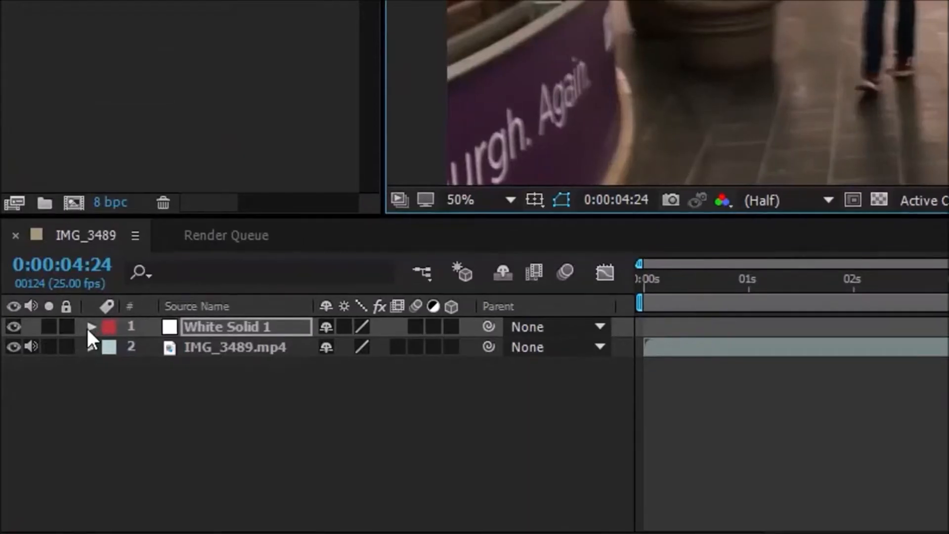
- Set a Mask Path keyframe for Mask 1 of White Solid 1 at 0:00:04:24
{"action": "left_click", "coordinate": [91, 327]}
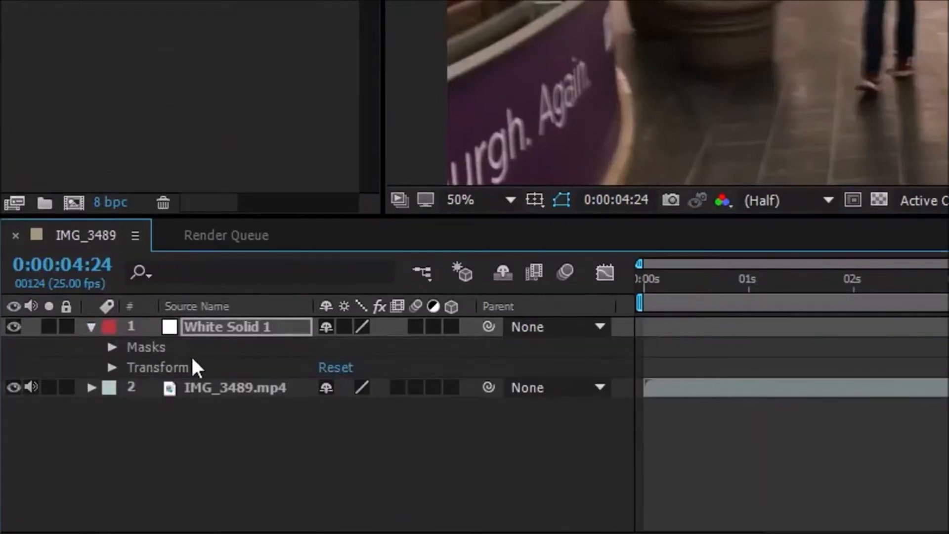
{"action": "left_click", "coordinate": [110, 346]}
{"action": "left_click", "coordinate": [132, 367]}
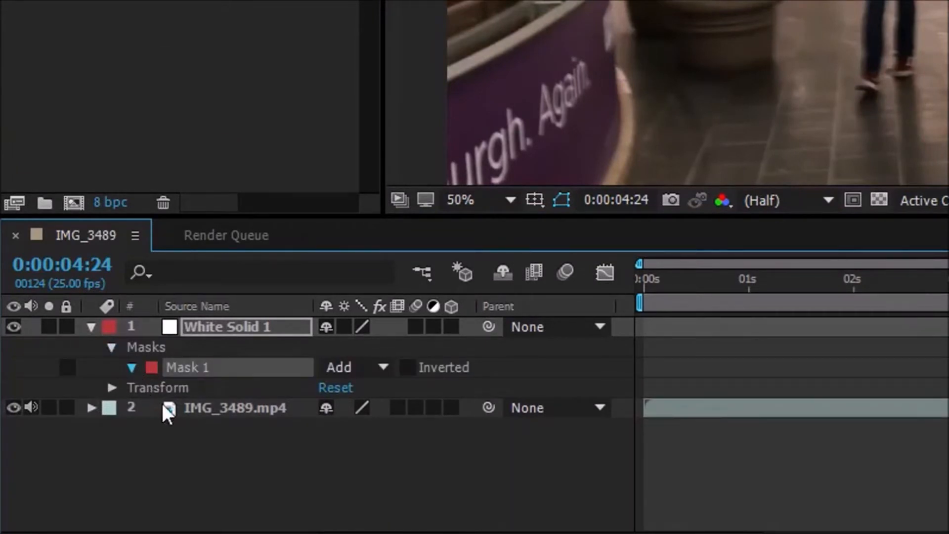
{"action": "left_click", "coordinate": [171, 388]}
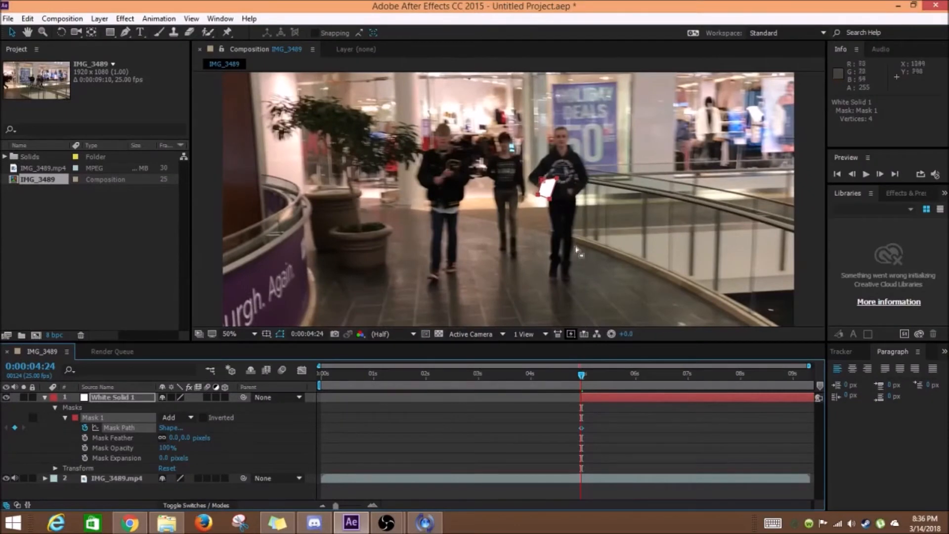
- Advance frame by frame from 0:00:04:24 to 0:00:05:03, reshaping the mask around the hoodie wearer's red saber blade
{"action": "left_click", "coordinate": [881, 175]}
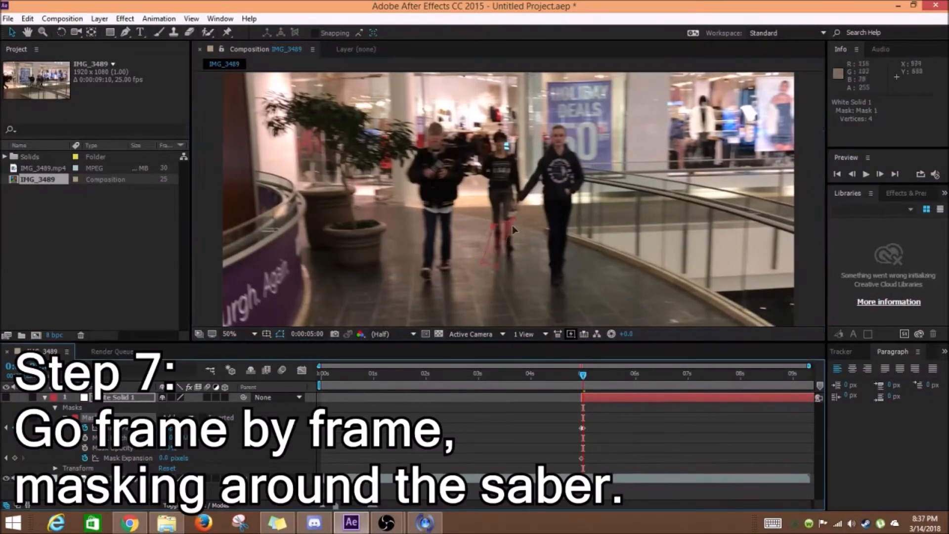
{"action": "scroll", "coordinate": [514, 230], "scroll_direction": "up", "scroll_amount": 2}
{"action": "scroll", "coordinate": [495, 247], "scroll_direction": "down", "scroll_amount": 3}
{"action": "key", "text": "Page_Down"}
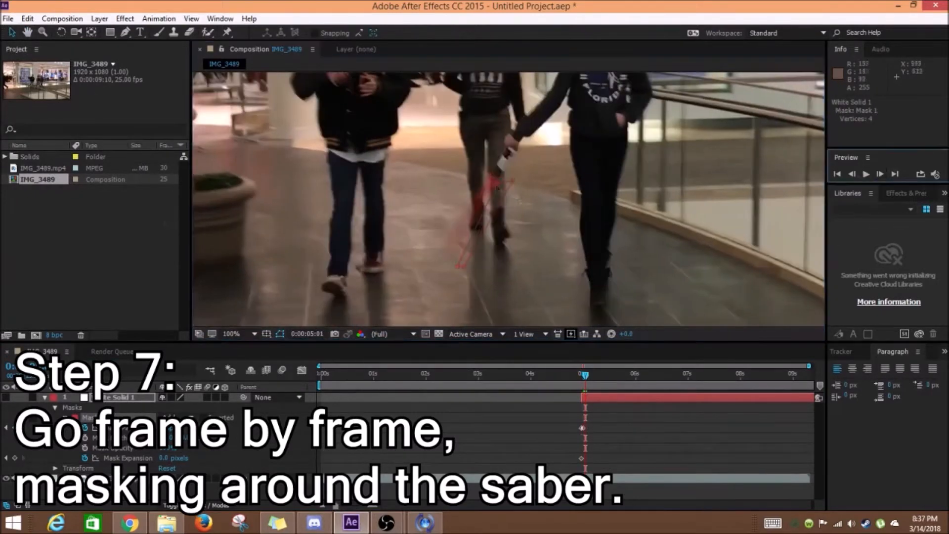
{"action": "key", "text": "Page_Down"}
{"action": "left_click_drag", "start_coordinate": [502, 183], "coordinate": [482, 170]}
{"action": "key", "text": "Page_Down"}
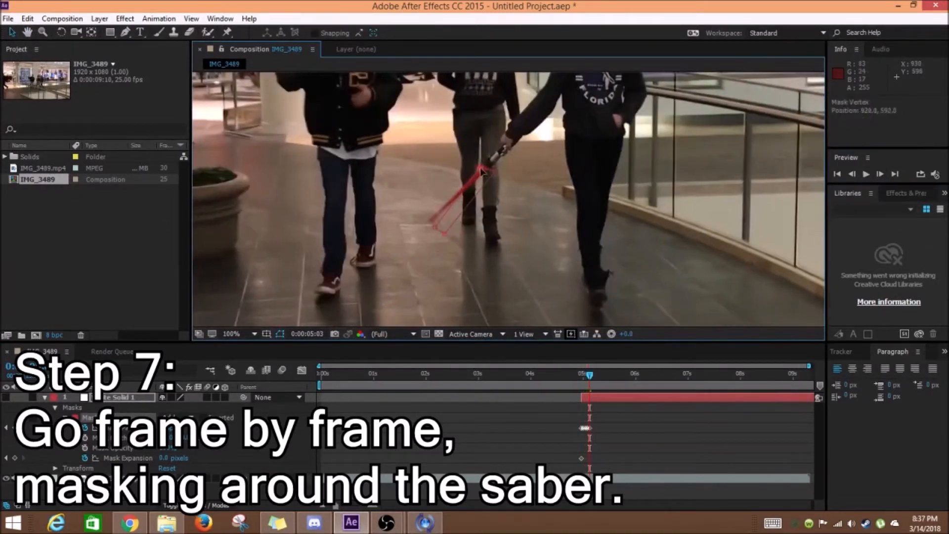
- Continue past 0:00:05:03 frame by frame, moving the mask's hilt and tip corners to follow the rising blade
{"action": "key", "text": "Page_Down"}
{"action": "left_click_drag", "start_coordinate": [432, 224], "coordinate": [425, 221]}
{"action": "left_click", "coordinate": [880, 174]}
{"action": "left_click_drag", "start_coordinate": [481, 163], "coordinate": [475, 158]}
{"action": "left_click_drag", "start_coordinate": [485, 167], "coordinate": [480, 165]}
{"action": "left_click_drag", "start_coordinate": [419, 217], "coordinate": [404, 216]}
{"action": "left_click_drag", "start_coordinate": [425, 220], "coordinate": [407, 217]}
{"action": "left_click", "coordinate": [880, 175]}
{"action": "left_click_drag", "start_coordinate": [479, 165], "coordinate": [476, 164]}
{"action": "left_click", "coordinate": [879, 174]}
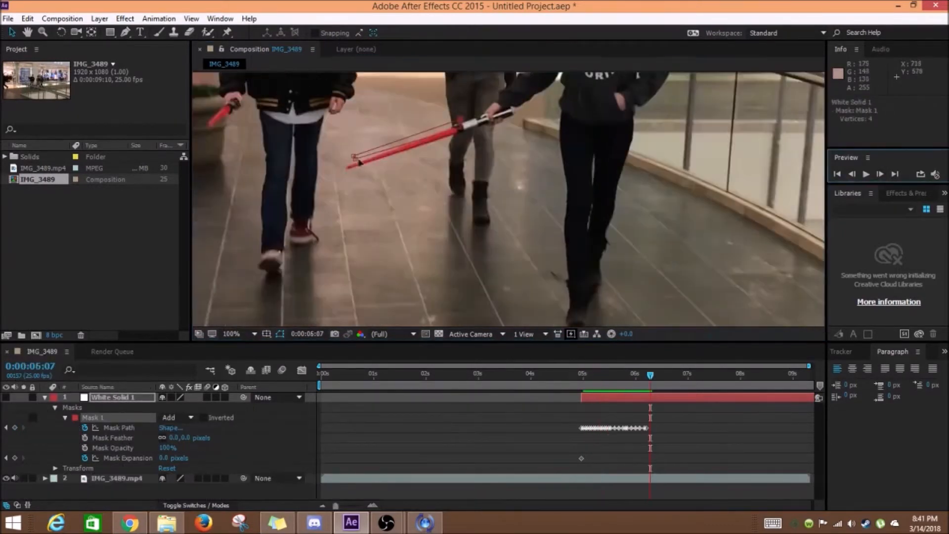
- Fit the mask's tip and hilt corners to the saber blade at 0:00:06:07 and 0:00:06:09
{"action": "left_click_drag", "start_coordinate": [356, 159], "coordinate": [349, 169]}
{"action": "left_click_drag", "start_coordinate": [353, 157], "coordinate": [346, 165]}
{"action": "left_click_drag", "start_coordinate": [460, 119], "coordinate": [455, 139]}
{"action": "left_click", "coordinate": [881, 174]}
{"action": "left_click", "coordinate": [881, 175]}
{"action": "left_click_drag", "start_coordinate": [454, 126], "coordinate": [448, 135]}
{"action": "left_click_drag", "start_coordinate": [348, 169], "coordinate": [347, 180]}
- Fit the mask corners to the lowered saber blade at 0:00:06:11 and 0:00:06:13
{"action": "double_click", "coordinate": [881, 174]}
{"action": "left_click_drag", "start_coordinate": [455, 140], "coordinate": [456, 144]}
{"action": "left_click_drag", "start_coordinate": [449, 134], "coordinate": [450, 138]}
{"action": "left_click_drag", "start_coordinate": [346, 180], "coordinate": [342, 194]}
{"action": "double_click", "coordinate": [880, 175]}
{"action": "left_click_drag", "start_coordinate": [457, 144], "coordinate": [457, 148]}
{"action": "left_click_drag", "start_coordinate": [450, 138], "coordinate": [450, 142]}
{"action": "left_click_drag", "start_coordinate": [344, 197], "coordinate": [349, 204]}
{"action": "left_click_drag", "start_coordinate": [342, 194], "coordinate": [346, 201]}
- Align the mask's hilt and tip corners with the saber blade at 0:00:06:15 and 0:00:06:18
{"action": "double_click", "coordinate": [881, 174]}
{"action": "left_click_drag", "start_coordinate": [457, 147], "coordinate": [461, 150]}
{"action": "left_click_drag", "start_coordinate": [450, 142], "coordinate": [470, 149]}
{"action": "triple_click", "coordinate": [881, 175]}
{"action": "left_click_drag", "start_coordinate": [453, 146], "coordinate": [465, 144]}
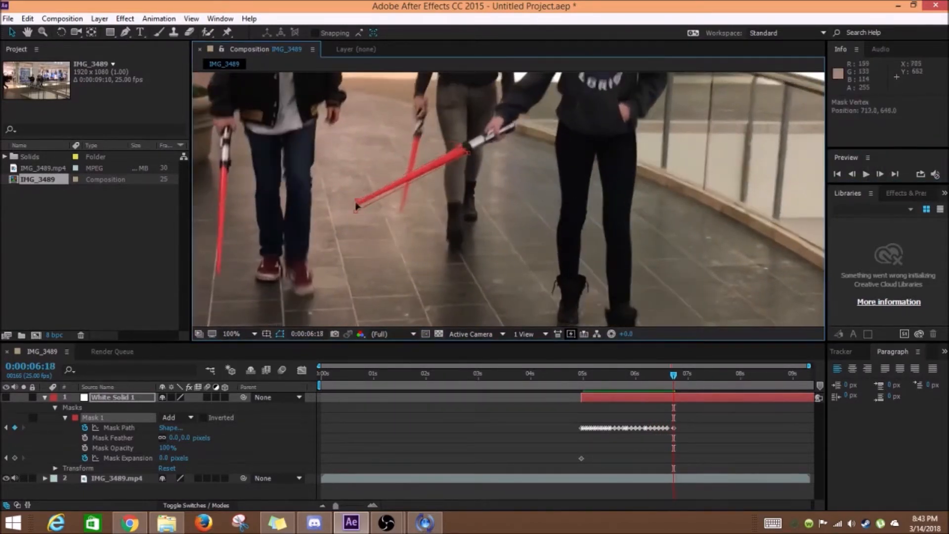
{"action": "left_click_drag", "start_coordinate": [355, 210], "coordinate": [357, 205]}
{"action": "left_click_drag", "start_coordinate": [353, 207], "coordinate": [357, 203]}
- Move the mask's hilt-end corners to follow the saber from 0:00:06:21 to 0:00:06:23
{"action": "double_click", "coordinate": [881, 175]}
{"action": "left_click", "coordinate": [881, 174]}
{"action": "left_click_drag", "start_coordinate": [470, 149], "coordinate": [494, 150]}
{"action": "double_click", "coordinate": [880, 175]}
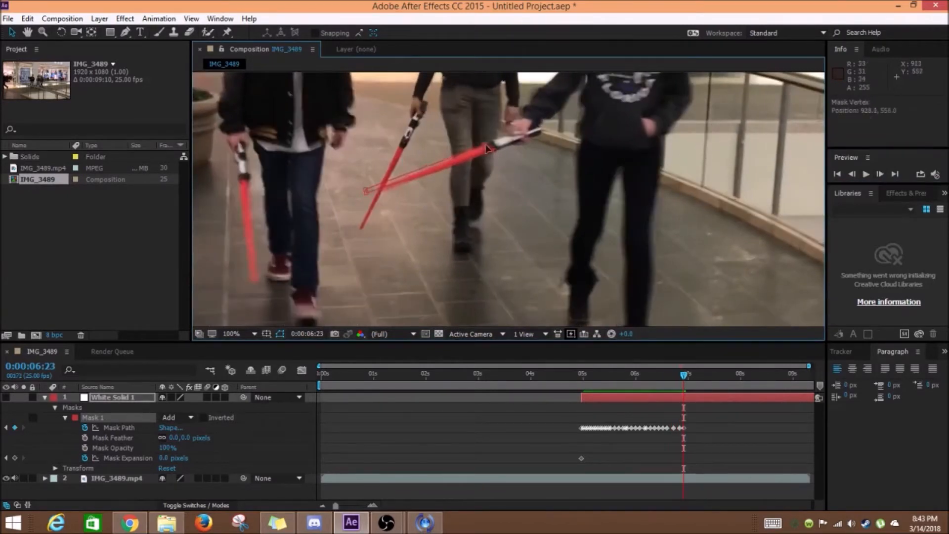
- Reshape the mask around the swinging saber blade on the frames from 0:00:07:00 to 0:00:07:03
{"action": "key", "text": "Page_Down"}
{"action": "key", "text": "Page_Down"}
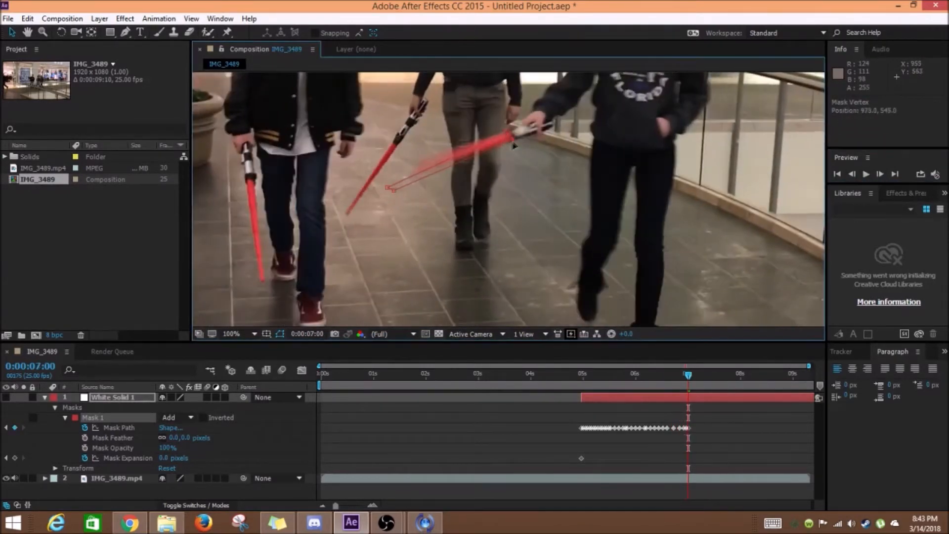
{"action": "left_click", "coordinate": [880, 175]}
{"action": "left_click_drag", "start_coordinate": [513, 140], "coordinate": [445, 237]}
{"action": "left_click", "coordinate": [880, 175]}
{"action": "left_click", "coordinate": [881, 176]}
{"action": "left_click_drag", "start_coordinate": [398, 190], "coordinate": [431, 122]}
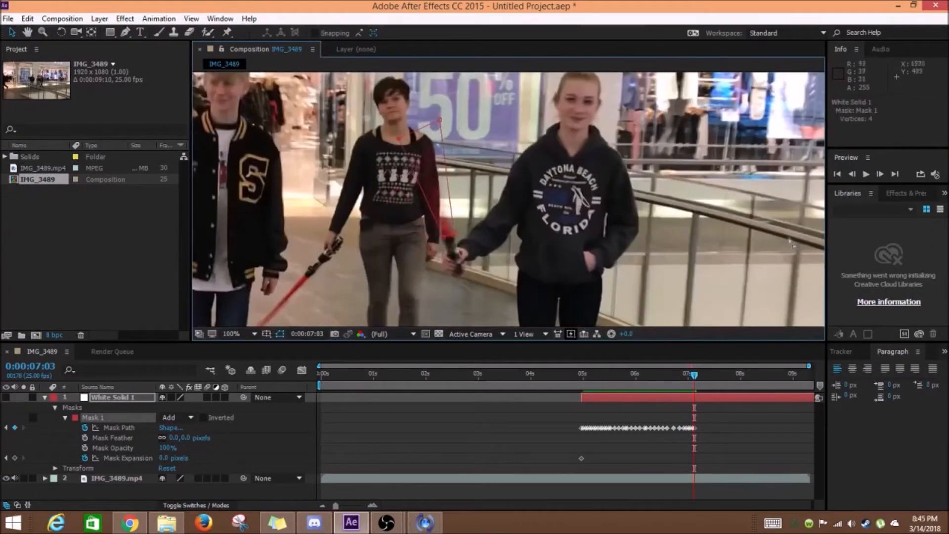
- Adjust the mask's upper corners to the upright saber blade on the frames between 0:00:07:03 and 0:00:07:09
{"action": "key", "text": "Page_Down"}
{"action": "key", "text": "Page_Down"}
{"action": "left_click_drag", "start_coordinate": [448, 94], "coordinate": [470, 94]}
{"action": "key", "text": "Page_Down"}
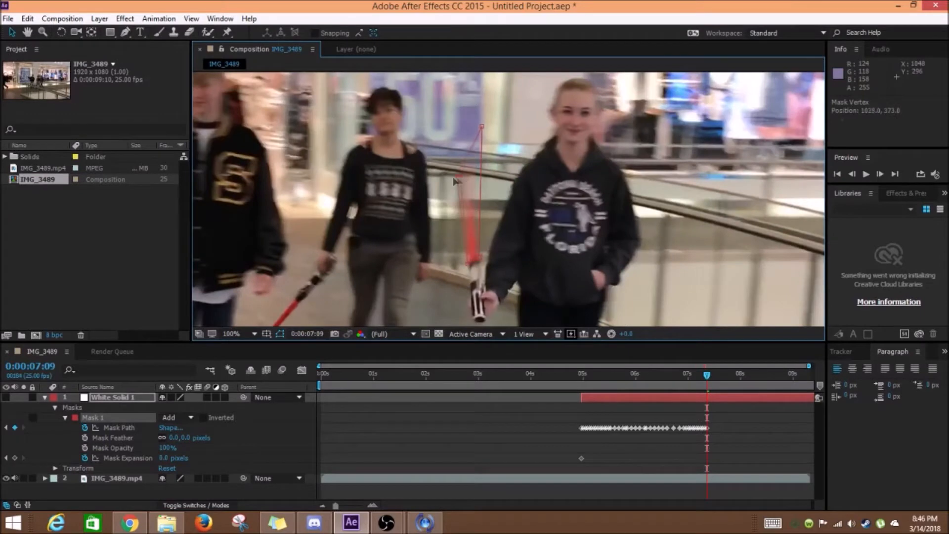
- Shift the mask's hilt-end corners to follow the saber as it swings down on the frames around 0:00:07:10 to 0:00:07:13
{"action": "left_click", "coordinate": [881, 174]}
{"action": "left_click", "coordinate": [880, 174]}
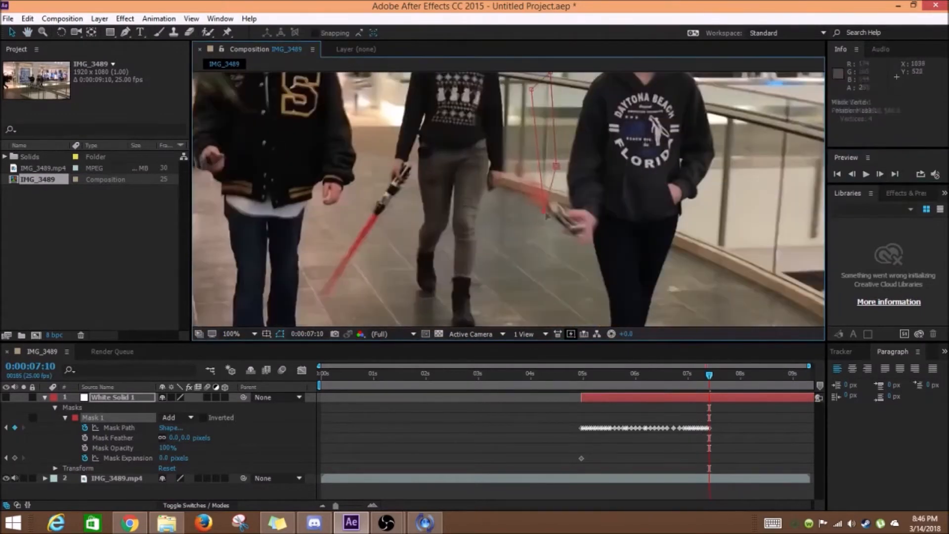
{"action": "key", "text": "Page_Down"}
{"action": "left_click_drag", "start_coordinate": [549, 234], "coordinate": [561, 256]}
{"action": "left_click_drag", "start_coordinate": [549, 216], "coordinate": [551, 233]}
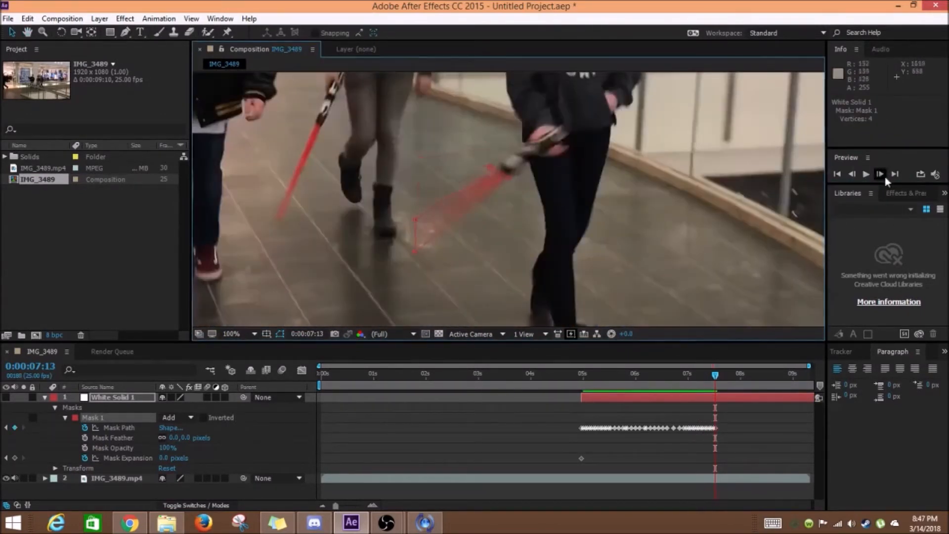
{"action": "left_click", "coordinate": [882, 175]}
{"action": "left_click_drag", "start_coordinate": [512, 177], "coordinate": [530, 194]}
{"action": "left_click_drag", "start_coordinate": [490, 167], "coordinate": [509, 182]}
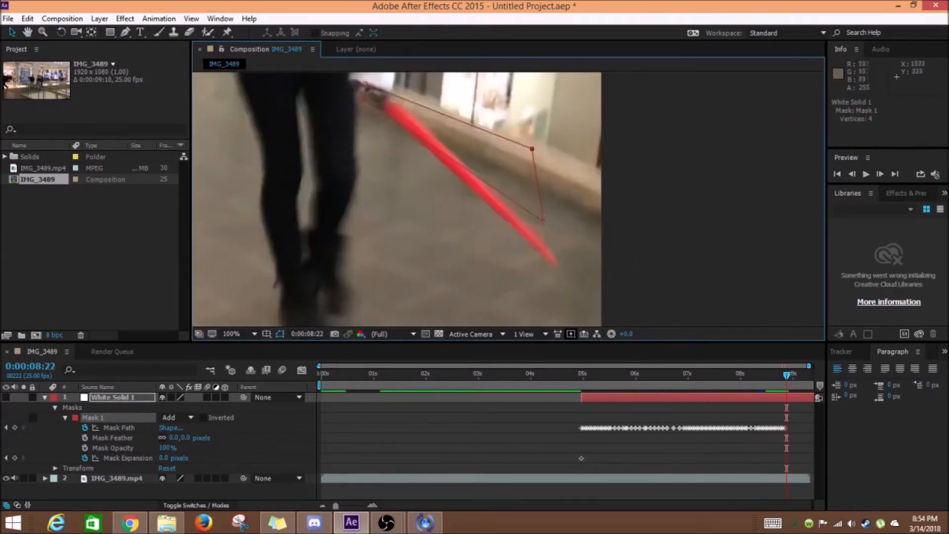
- Realign the mask's hilt and tip corners with the saber blade on the frames from 0:00:08:22 to 0:00:09:00
{"action": "left_click_drag", "start_coordinate": [366, 84], "coordinate": [391, 100]}
{"action": "left_click_drag", "start_coordinate": [364, 99], "coordinate": [384, 110]}
{"action": "left_click_drag", "start_coordinate": [543, 221], "coordinate": [572, 223]}
{"action": "left_click", "coordinate": [880, 174]}
{"action": "left_click", "coordinate": [880, 175]}
{"action": "left_click", "coordinate": [880, 174]}
{"action": "left_click_drag", "start_coordinate": [495, 174], "coordinate": [455, 222]}
{"action": "left_click_drag", "start_coordinate": [524, 271], "coordinate": [556, 186]}
- Move the mask's corners along with the rising saber blade at 0:00:09:01 and 0:00:09:02
{"action": "left_click", "coordinate": [880, 174]}
{"action": "left_click_drag", "start_coordinate": [326, 150], "coordinate": [406, 261]}
{"action": "left_click_drag", "start_coordinate": [635, 241], "coordinate": [657, 158]}
{"action": "left_click_drag", "start_coordinate": [637, 303], "coordinate": [678, 231]}
{"action": "left_click", "coordinate": [880, 175]}
{"action": "left_click_drag", "start_coordinate": [446, 179], "coordinate": [503, 153]}
{"action": "left_click_drag", "start_coordinate": [657, 159], "coordinate": [661, 98]}
{"action": "left_click_drag", "start_coordinate": [678, 231], "coordinate": [678, 144]}
- Move the mask's corners above the footage's upper edge at 0:00:09:03 to follow the saber out of frame
{"action": "left_click", "coordinate": [880, 174]}
{"action": "left_click_drag", "start_coordinate": [497, 122], "coordinate": [496, 93]}
{"action": "left_click_drag", "start_coordinate": [558, 183], "coordinate": [576, 293]}
{"action": "left_click_drag", "start_coordinate": [512, 204], "coordinate": [498, 136]}
{"action": "left_click_drag", "start_coordinate": [677, 208], "coordinate": [669, 97]}
{"action": "left_click_drag", "start_coordinate": [511, 227], "coordinate": [494, 153]}
{"action": "left_click", "coordinate": [881, 175]}
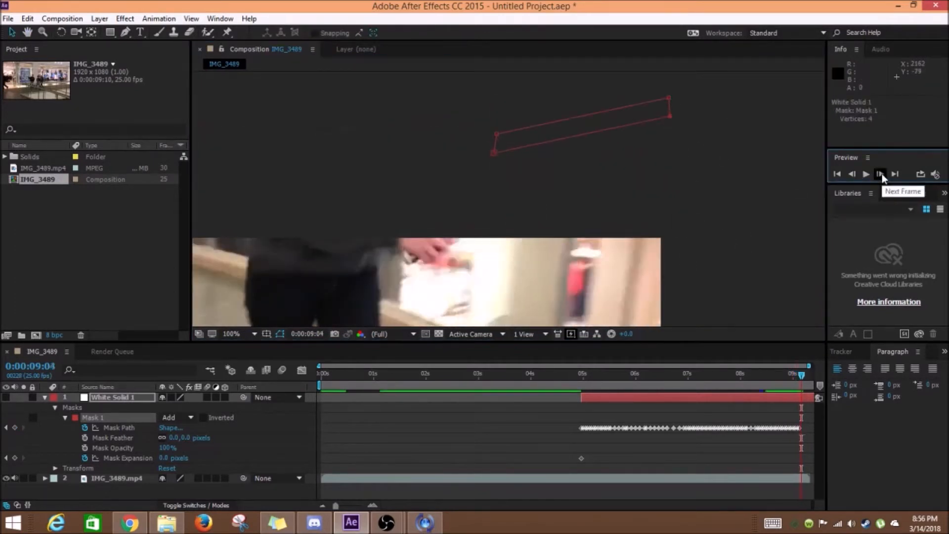
- Recheck the last frames from 0:00:09:00 and pull the mask's hilt-end corners down to the footage's upper edge at 0:00:09:03
{"action": "left_click", "coordinate": [881, 175]}
{"action": "scroll", "coordinate": [660, 232], "scroll_direction": "down", "scroll_amount": 2}
{"action": "left_click_drag", "start_coordinate": [476, 272], "coordinate": [528, 204]}
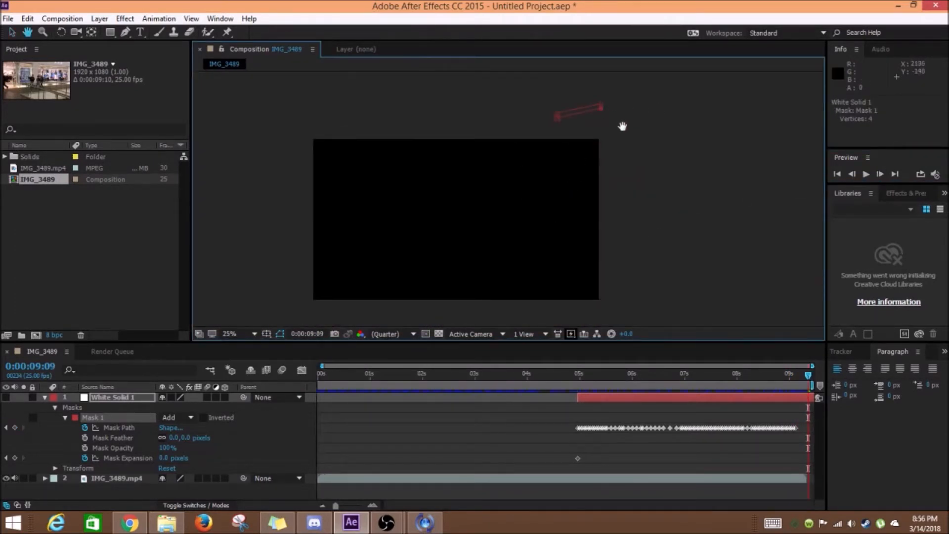
{"action": "left_click", "coordinate": [790, 374]}
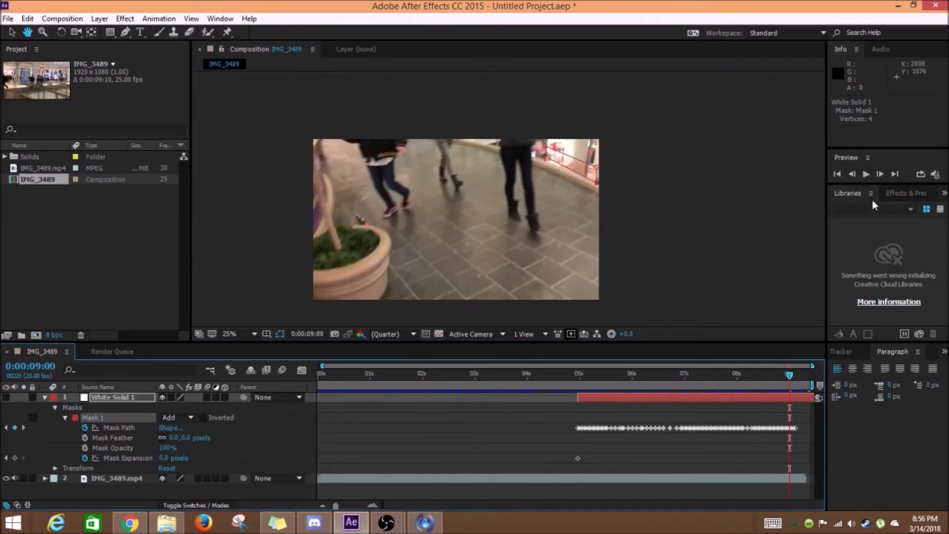
{"action": "left_click", "coordinate": [878, 175]}
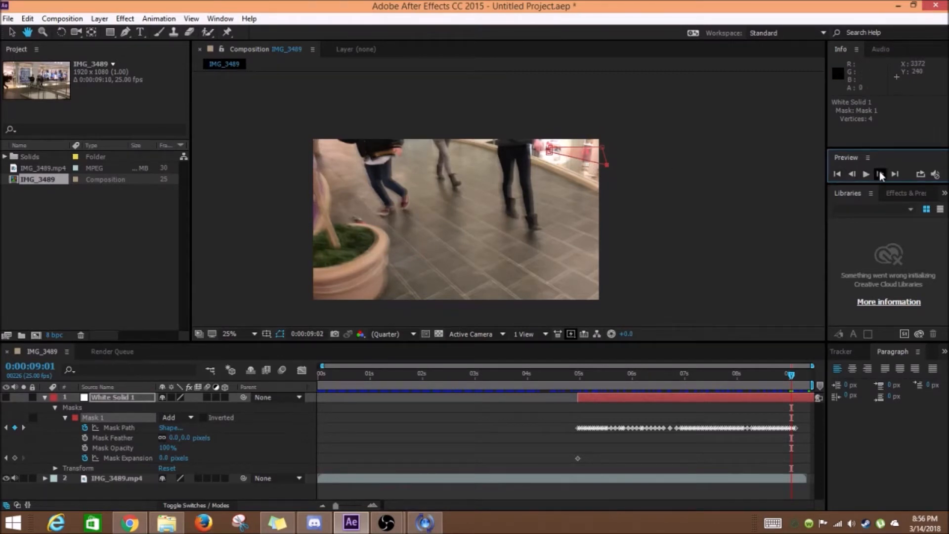
{"action": "left_click", "coordinate": [880, 173]}
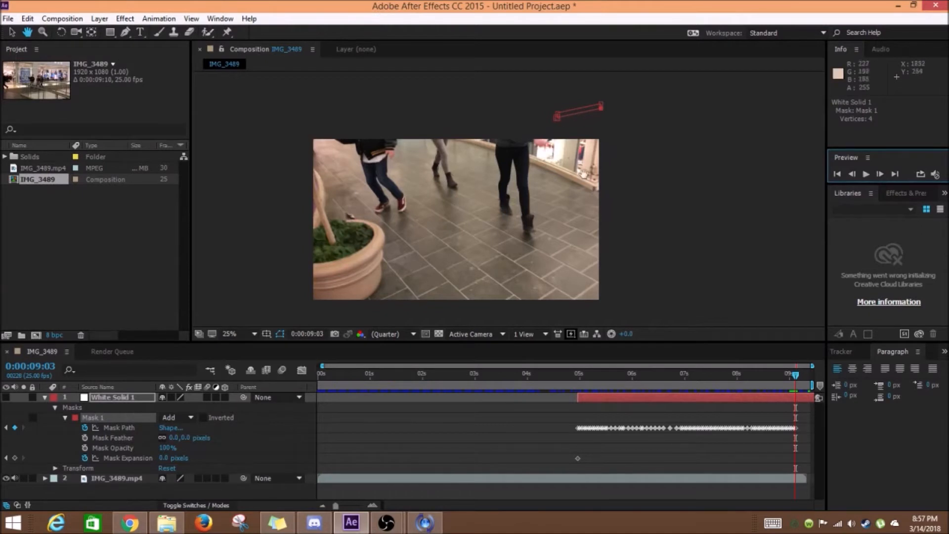
{"action": "key", "text": "period"}
{"action": "left_click_drag", "start_coordinate": [618, 149], "coordinate": [576, 272]}
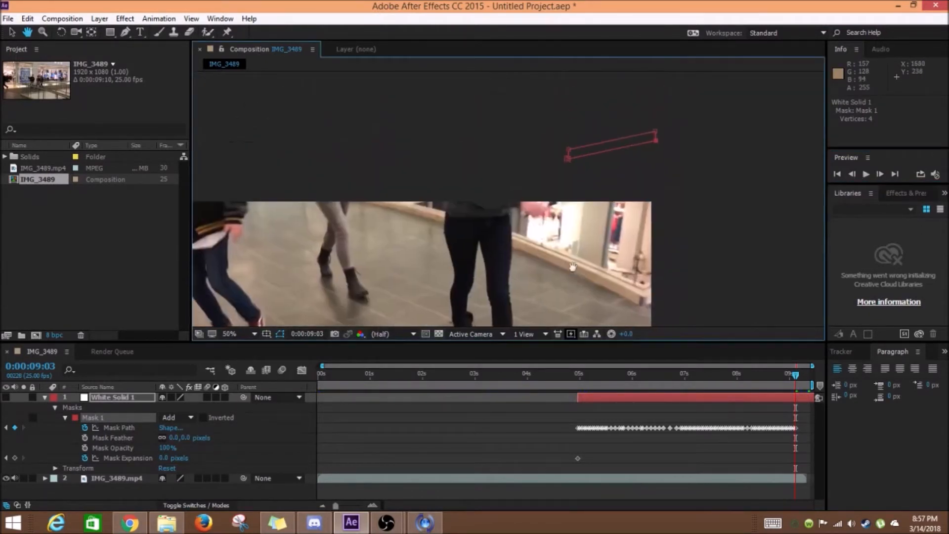
{"action": "key", "text": "v"}
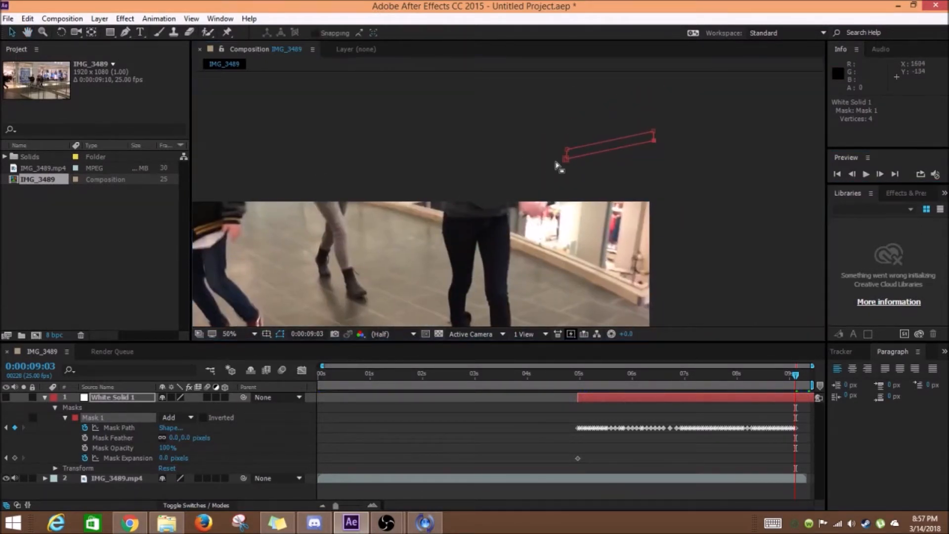
{"action": "left_click_drag", "start_coordinate": [567, 161], "coordinate": [562, 197]}
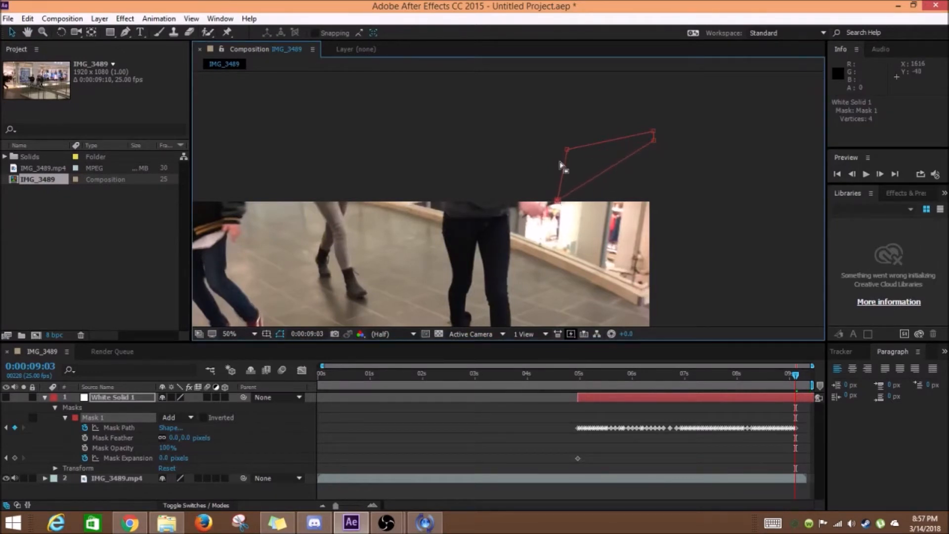
{"action": "left_click_drag", "start_coordinate": [568, 151], "coordinate": [548, 198]}
{"action": "left_click", "coordinate": [881, 174]}
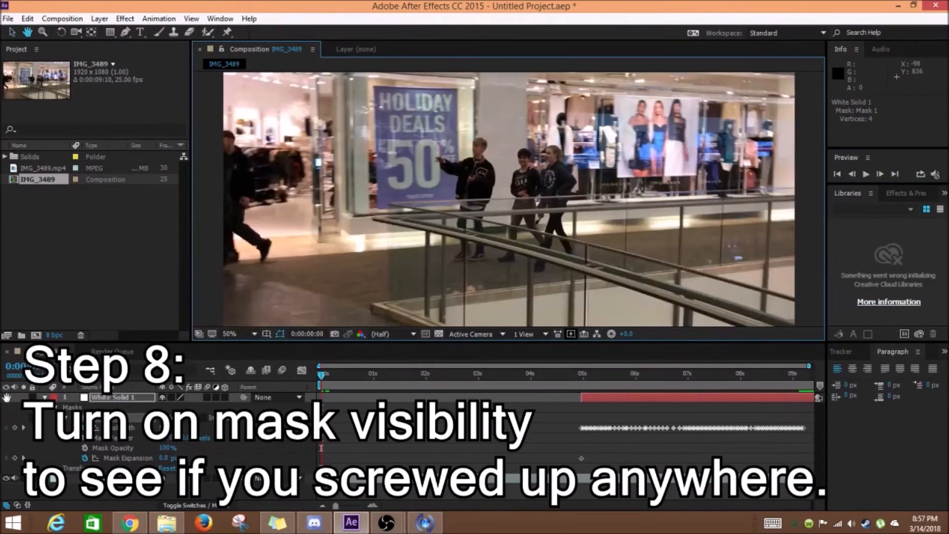
- Make the White Solid 1 layer visible to check the mask and set the current time to 0:00:04:23
{"action": "left_click", "coordinate": [7, 397]}
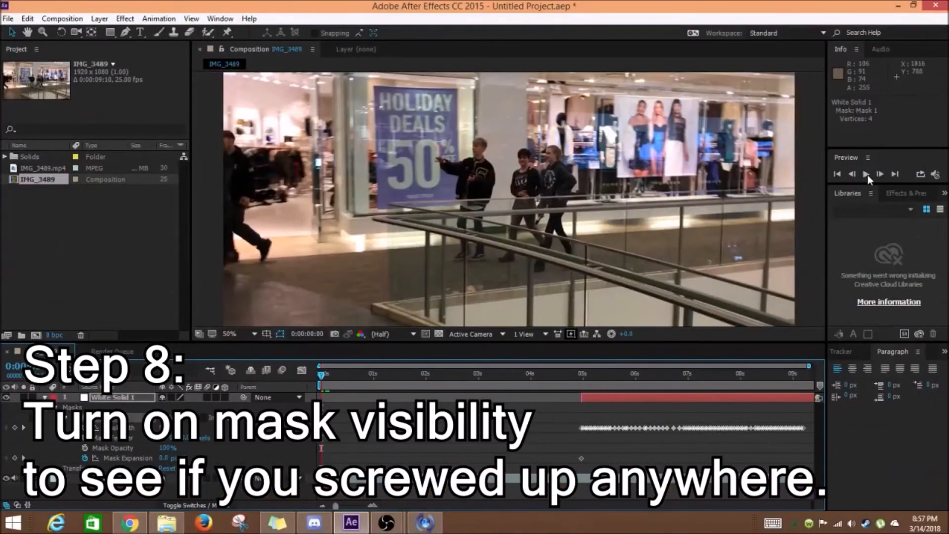
{"action": "left_click", "coordinate": [576, 373]}
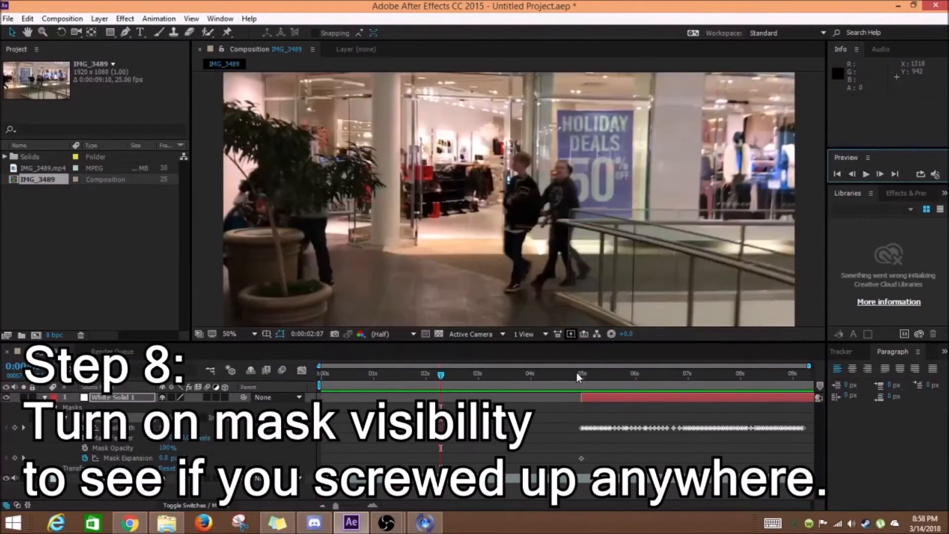
{"action": "left_click_drag", "start_coordinate": [585, 372], "coordinate": [579, 376]}
{"action": "left_click", "coordinate": [45, 397]}
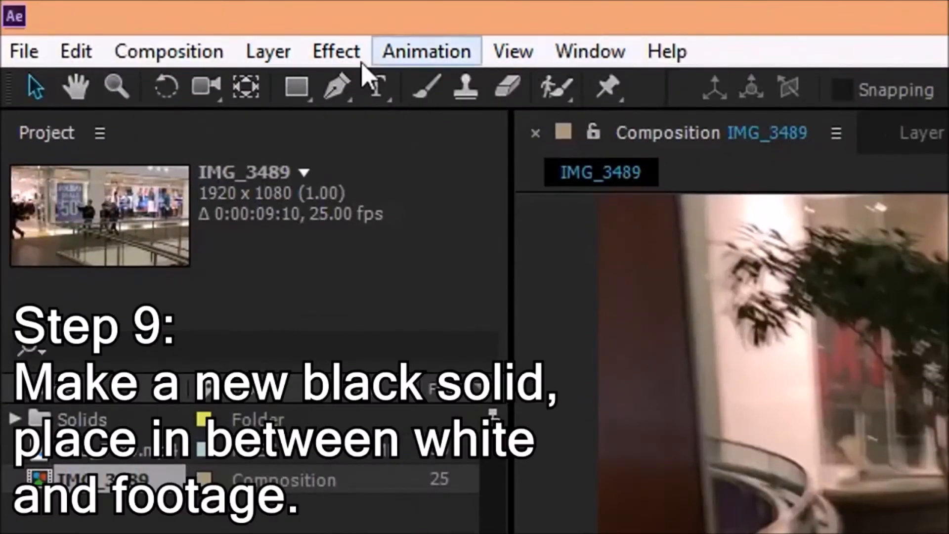
- Create a black (000000) solid of 1920 x 1080 px and place it between White Solid 1 and the IMG_3489.mp4 footage
{"action": "left_click", "coordinate": [266, 53]}
{"action": "mouse_move", "coordinate": [267, 88]}
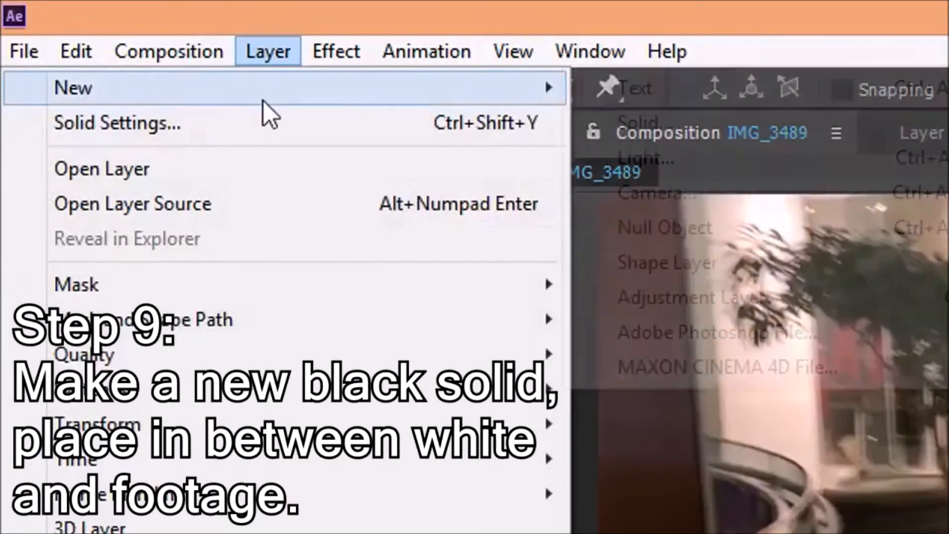
{"action": "left_click", "coordinate": [663, 114]}
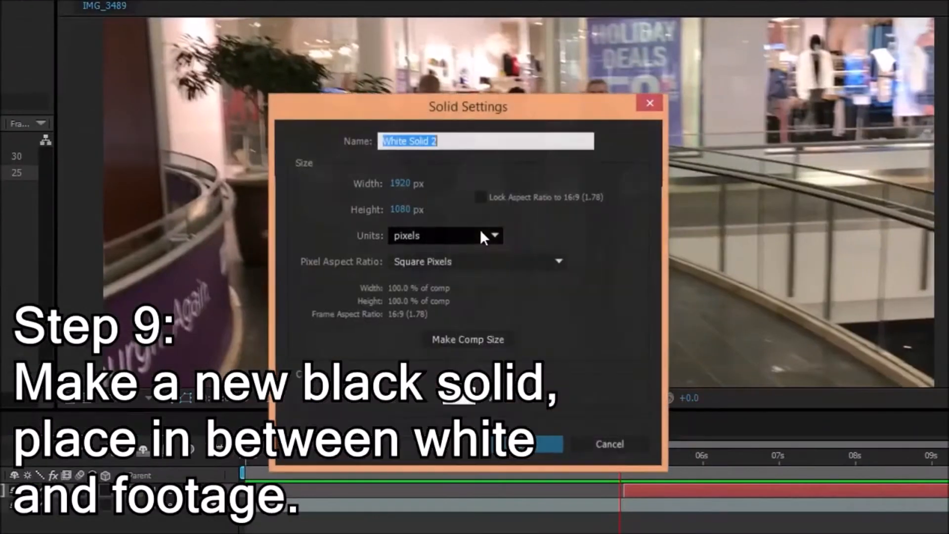
{"action": "left_click", "coordinate": [447, 396]}
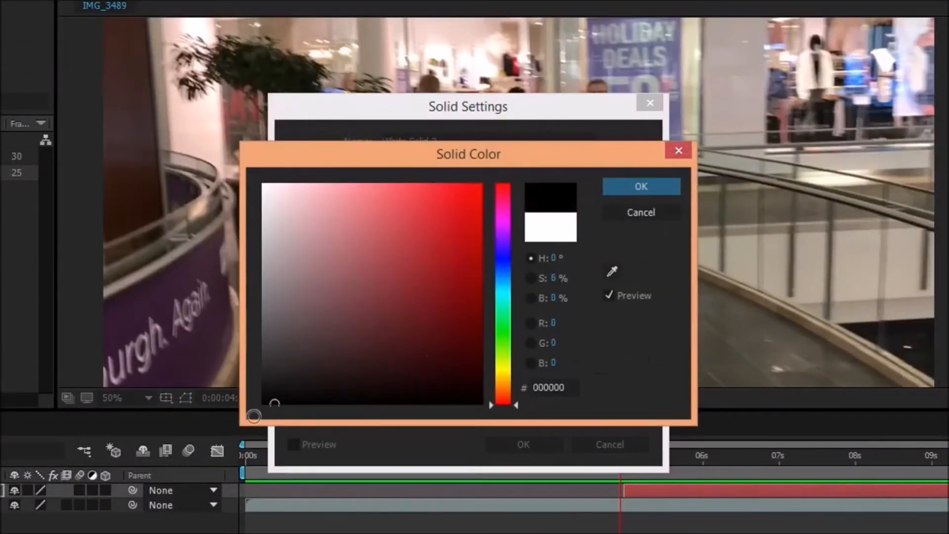
{"action": "left_click", "coordinate": [642, 187]}
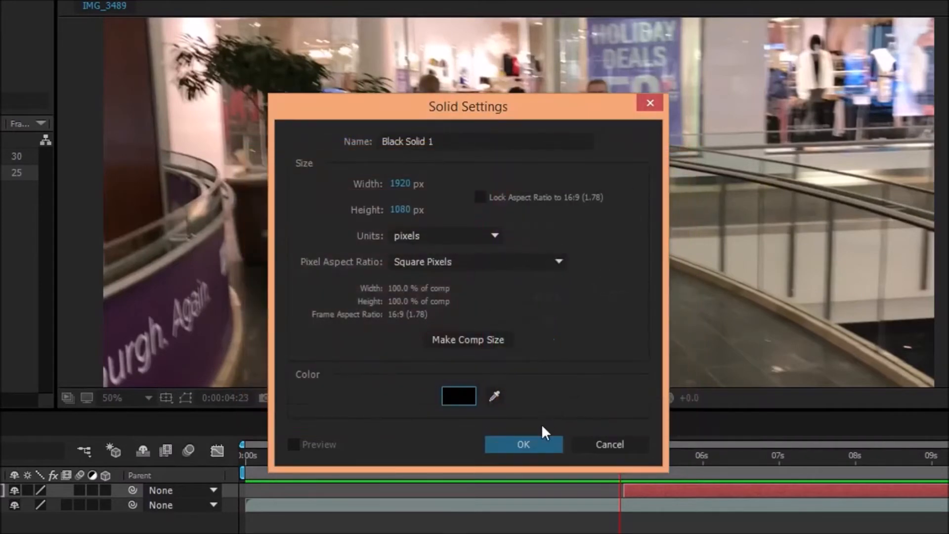
{"action": "left_click", "coordinate": [532, 441]}
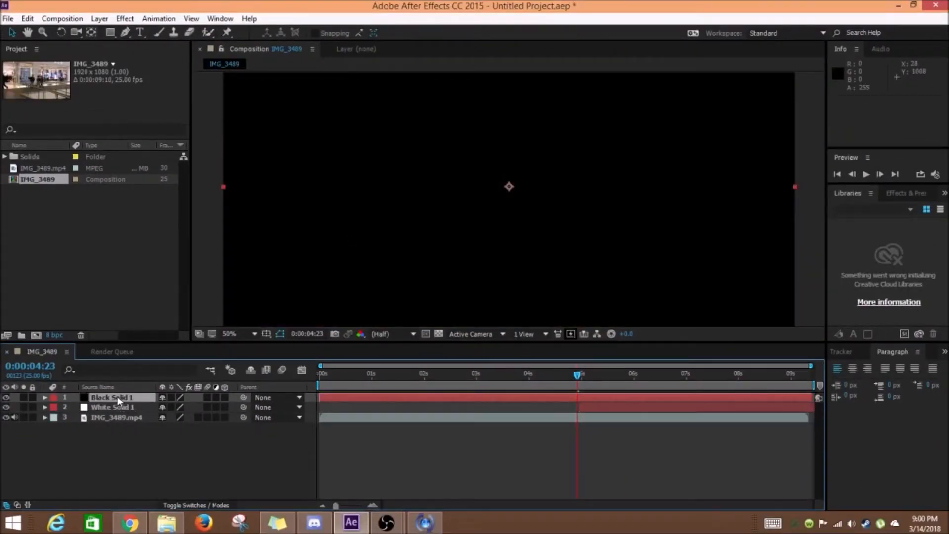
{"action": "mouse_move", "coordinate": [117, 397]}
{"action": "left_mouse_down"}
{"action": "mouse_move", "coordinate": [126, 417]}
{"action": "mouse_move", "coordinate": [121, 410]}
{"action": "left_mouse_up"}
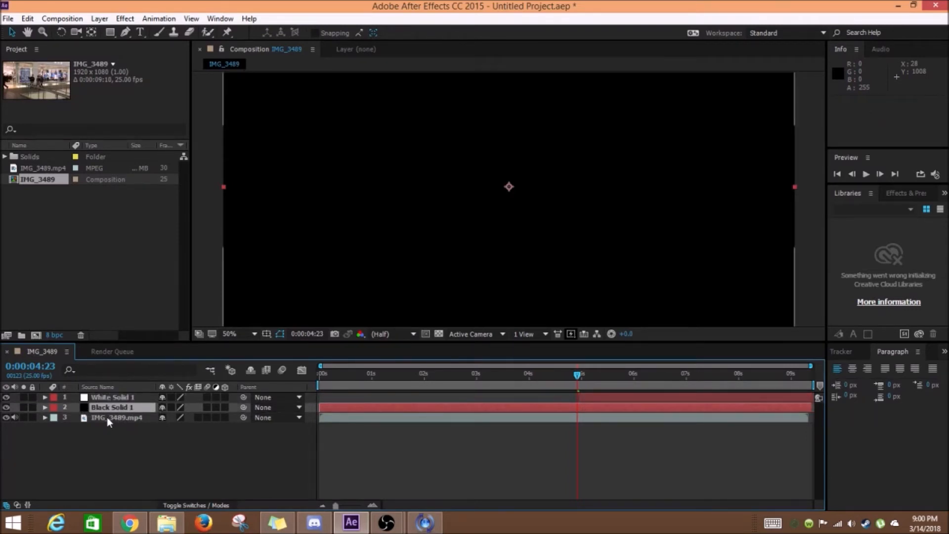
- Hide the IMG_3489.mp4 footage and preview the white saber over black, ending with the current time at 0:00:04:23
{"action": "left_click", "coordinate": [106, 417]}
{"action": "left_click", "coordinate": [111, 398]}
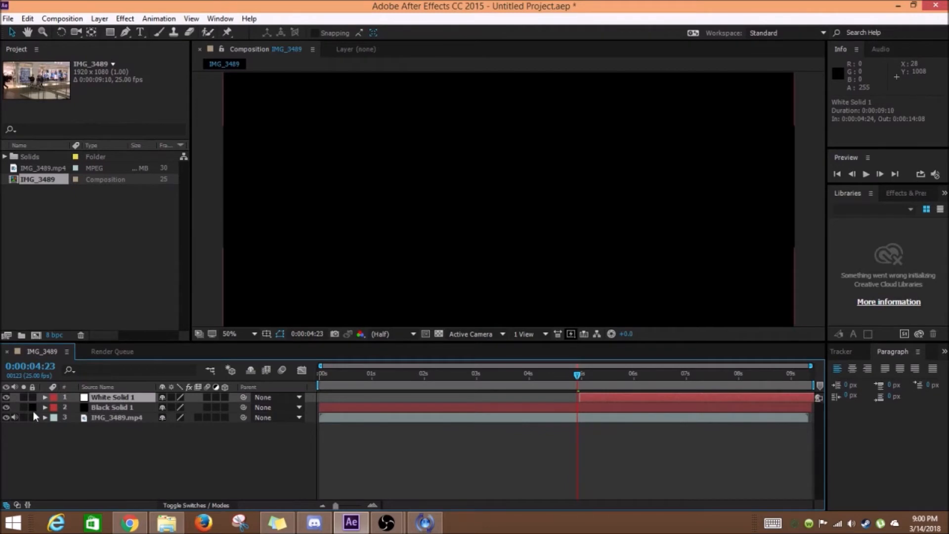
{"action": "left_click", "coordinate": [866, 174]}
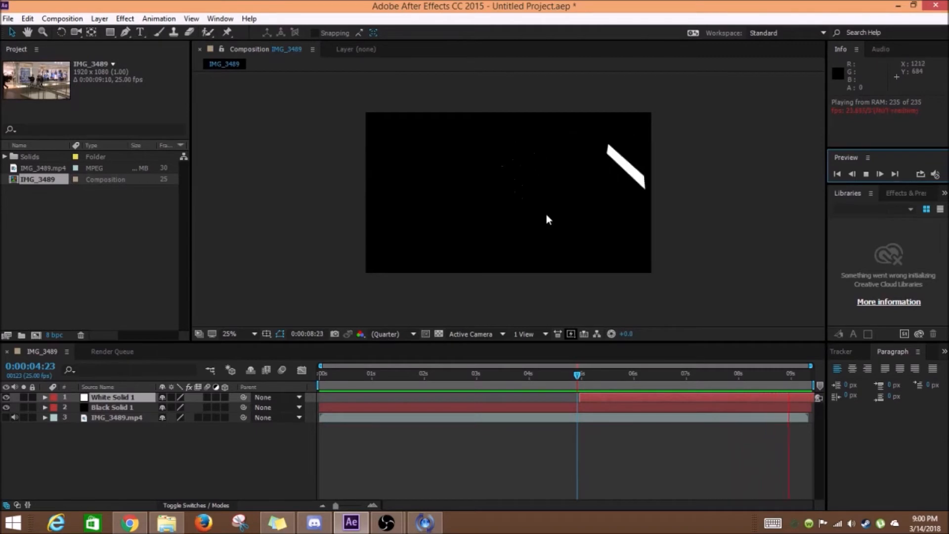
{"action": "left_click", "coordinate": [866, 174]}
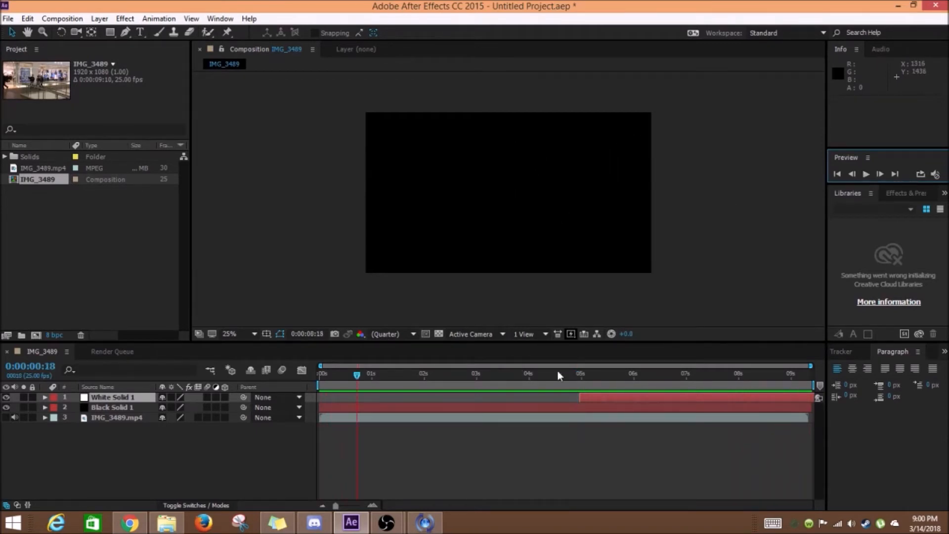
{"action": "left_click", "coordinate": [580, 375]}
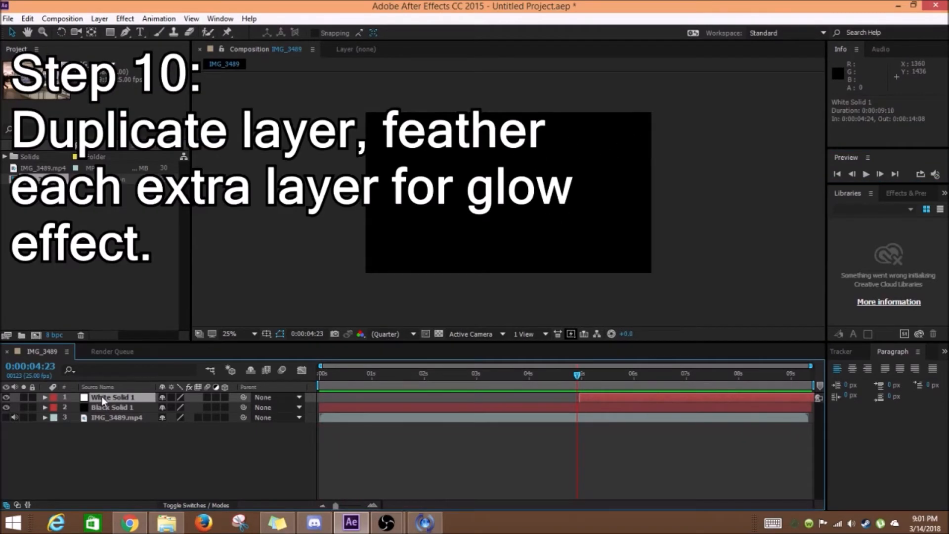
- Duplicate the White Solid 1 layer four times
{"action": "key", "text": "ctrl+d"}
{"action": "key", "text": "ctrl+d"}
{"action": "key", "text": "ctrl+d"}
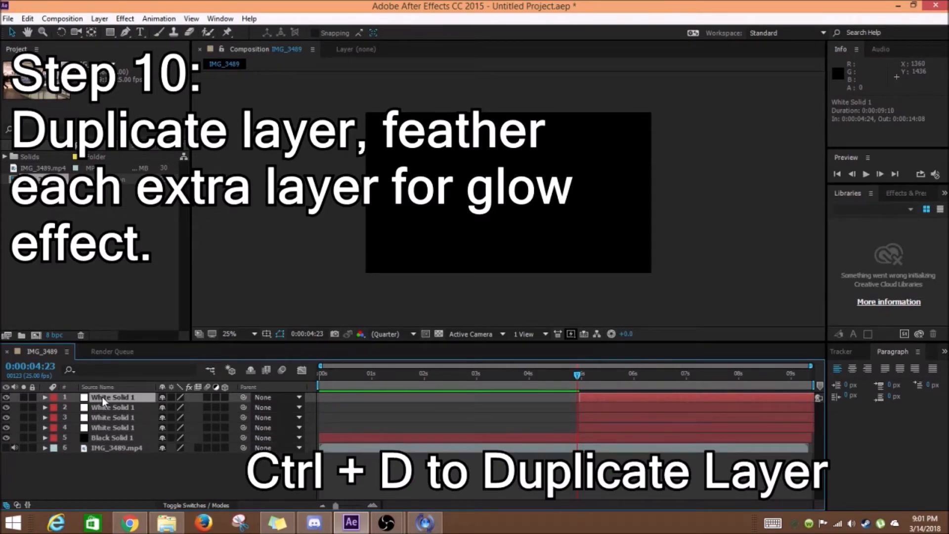
{"action": "key", "text": "ctrl+d"}
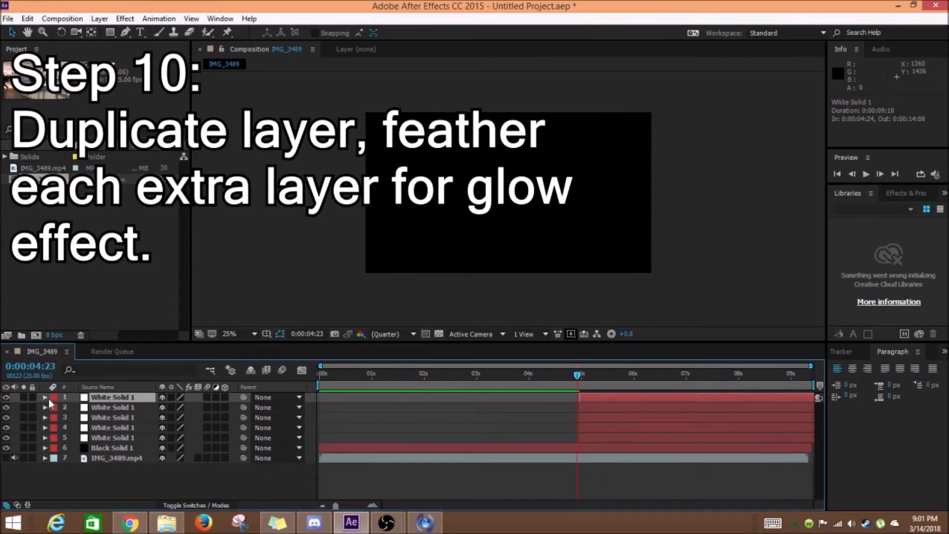
- Expand the properties of all five White Solid 1 layers in the timeline
{"action": "left_click", "coordinate": [45, 397]}
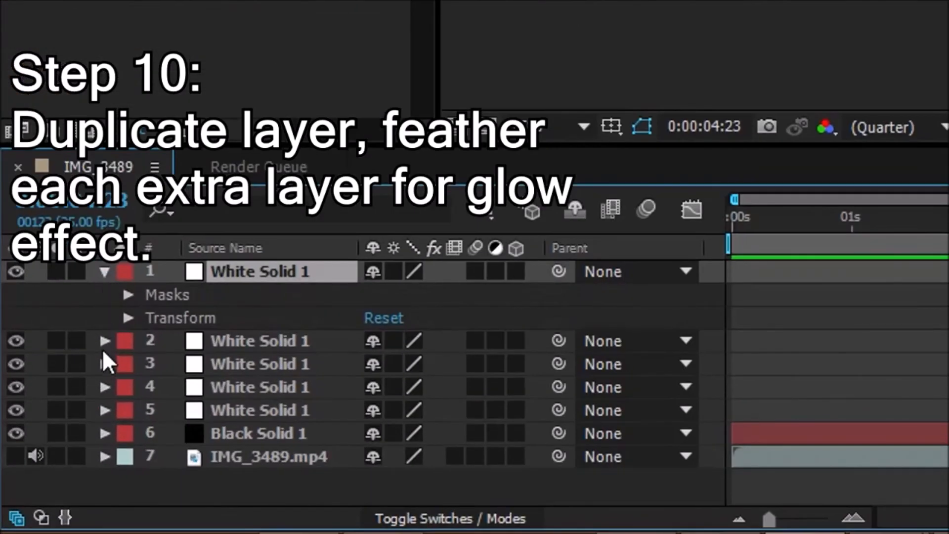
{"action": "left_click", "coordinate": [104, 342]}
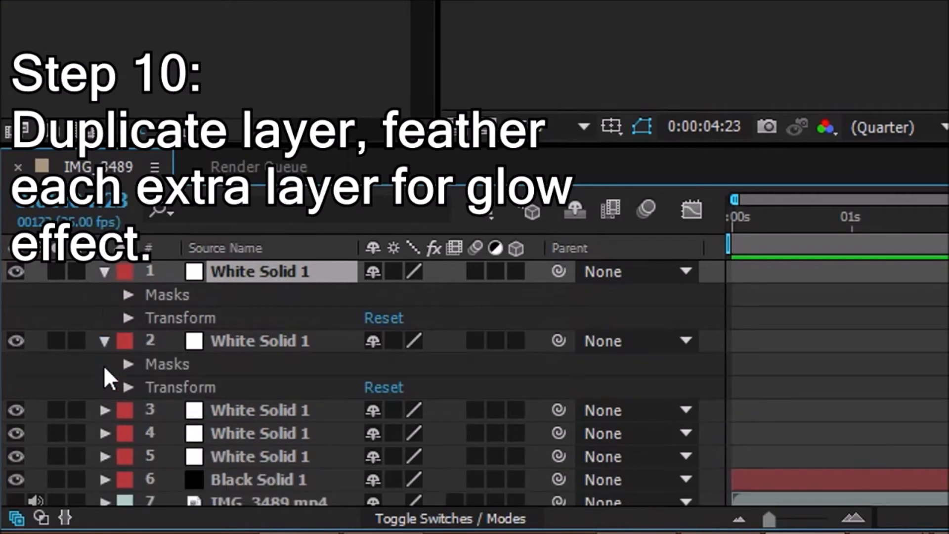
{"action": "left_click", "coordinate": [104, 412]}
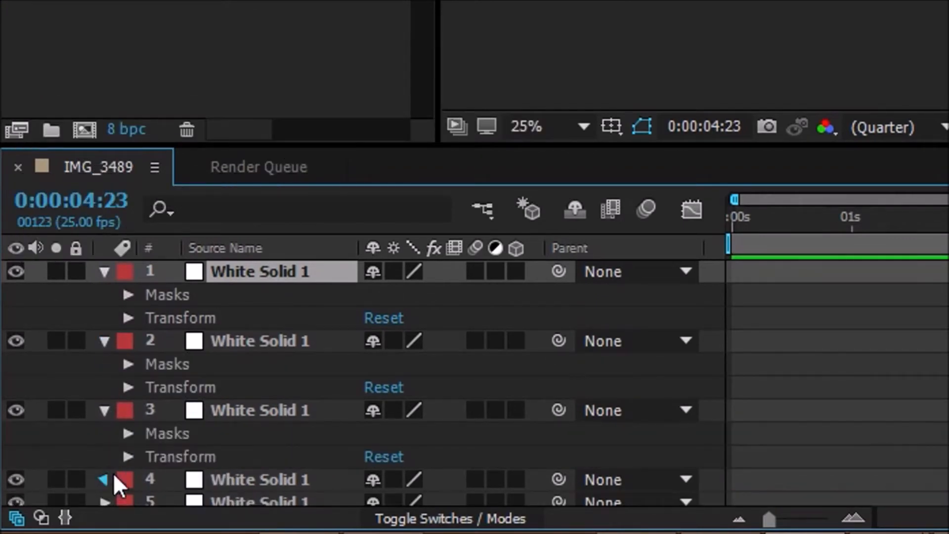
{"action": "left_click", "coordinate": [104, 479]}
{"action": "scroll", "coordinate": [313, 392], "scroll_direction": "down", "scroll_amount": 3}
{"action": "left_click", "coordinate": [104, 446]}
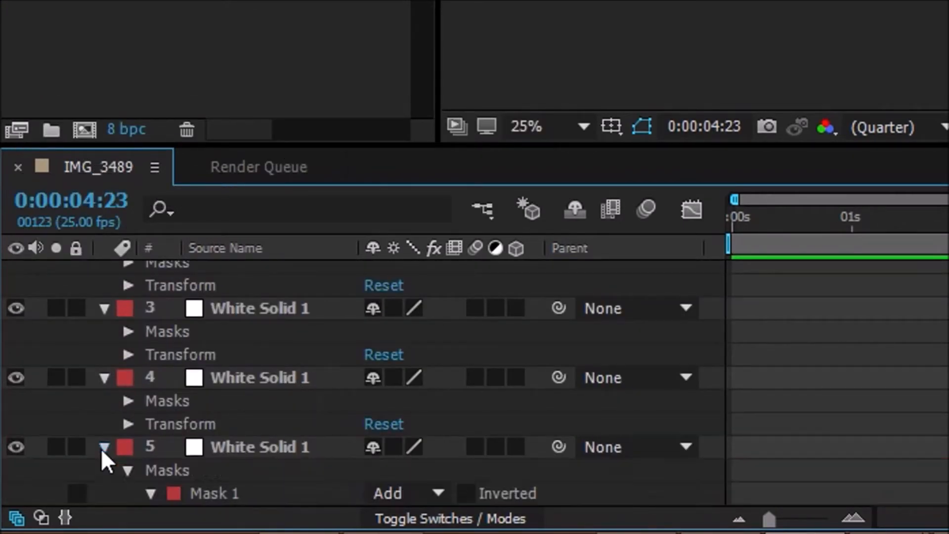
{"action": "scroll", "coordinate": [113, 447], "scroll_direction": "down", "scroll_amount": 3}
- Set the Mask Feather of Mask 1 on the topmost White Solid 1 layer to 3 pixels
{"action": "scroll", "coordinate": [562, 373], "scroll_direction": "up", "scroll_amount": 9}
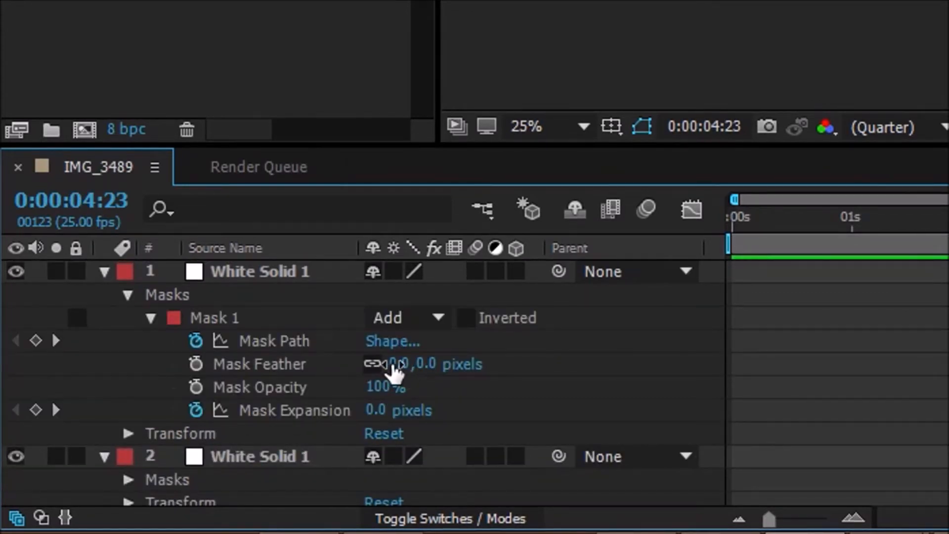
{"action": "left_click", "coordinate": [399, 364]}
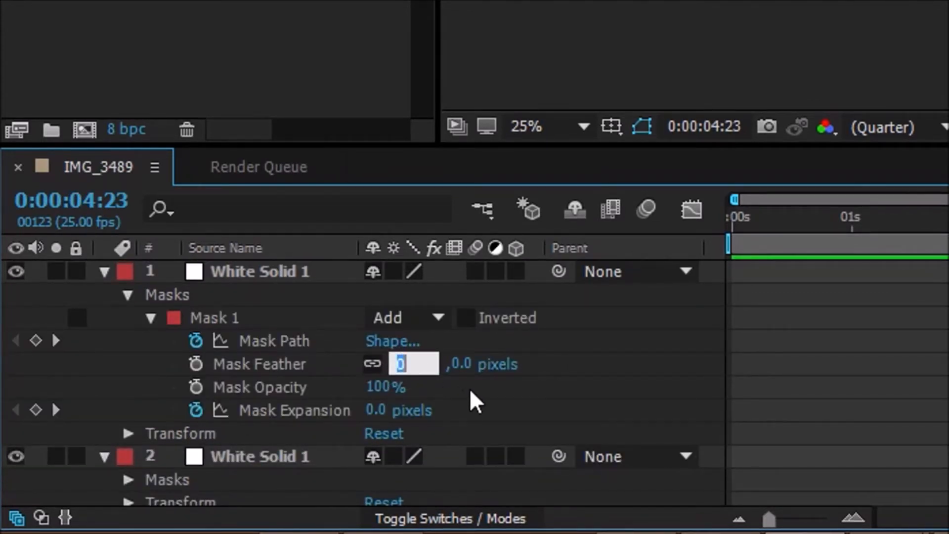
{"action": "type", "text": "3"}
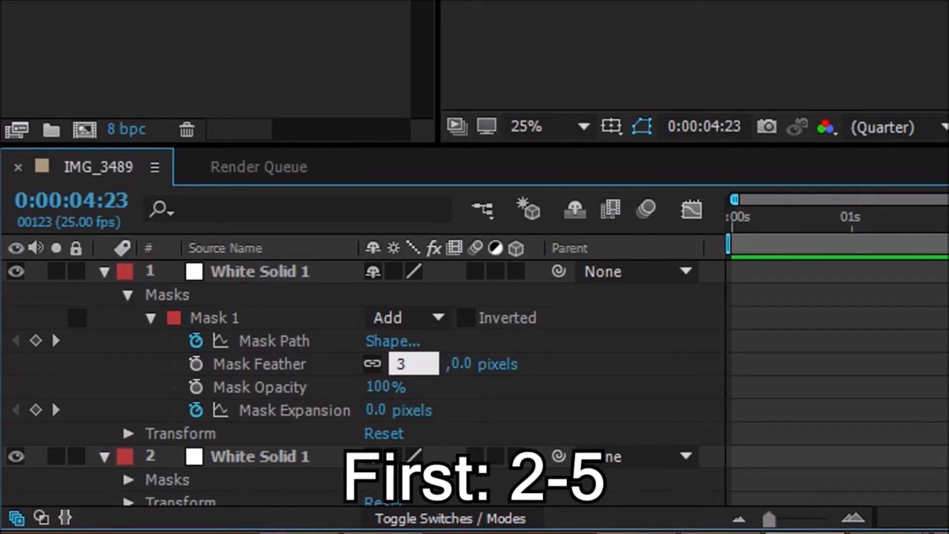
{"action": "key", "text": "Return"}
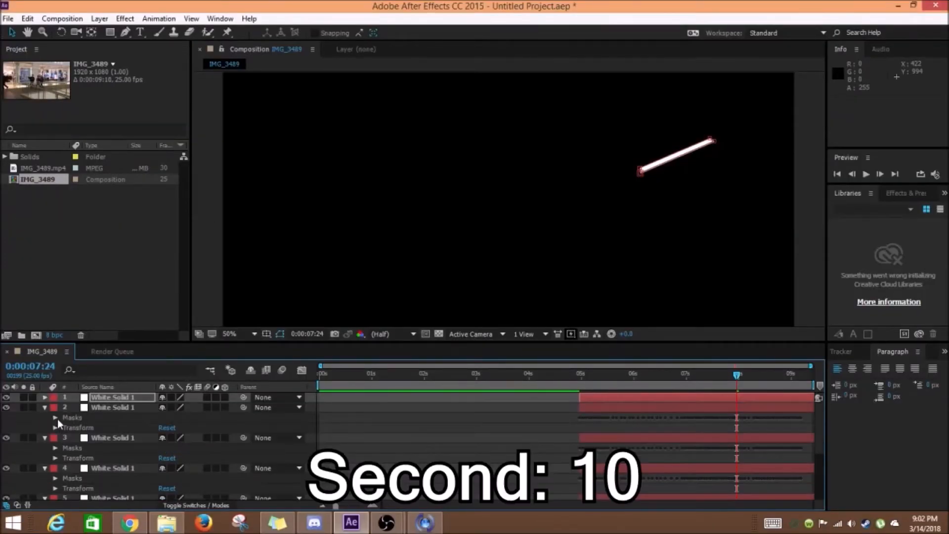
- Set the Mask Feather of Mask 1 on the second White Solid 1 layer to 10 pixels and collapse the layer
{"action": "left_click", "coordinate": [55, 417]}
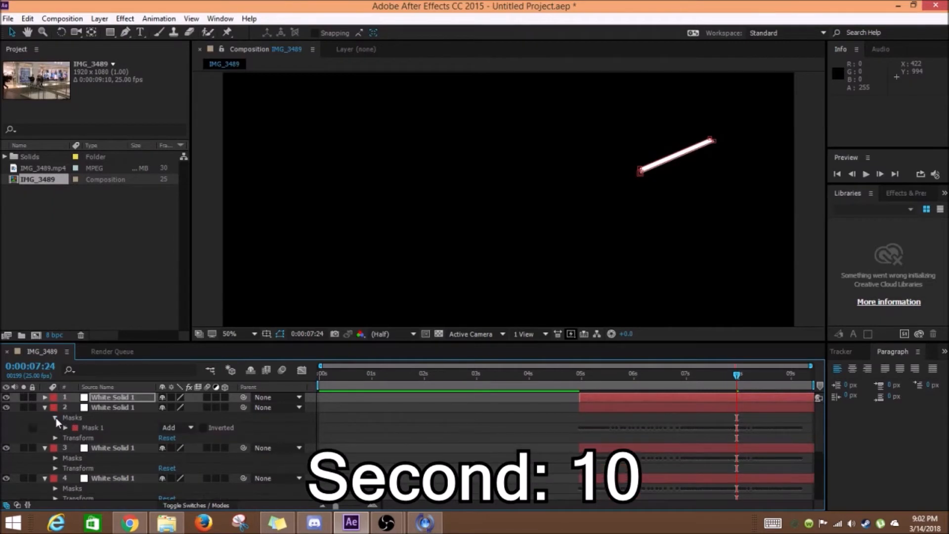
{"action": "left_click", "coordinate": [66, 428]}
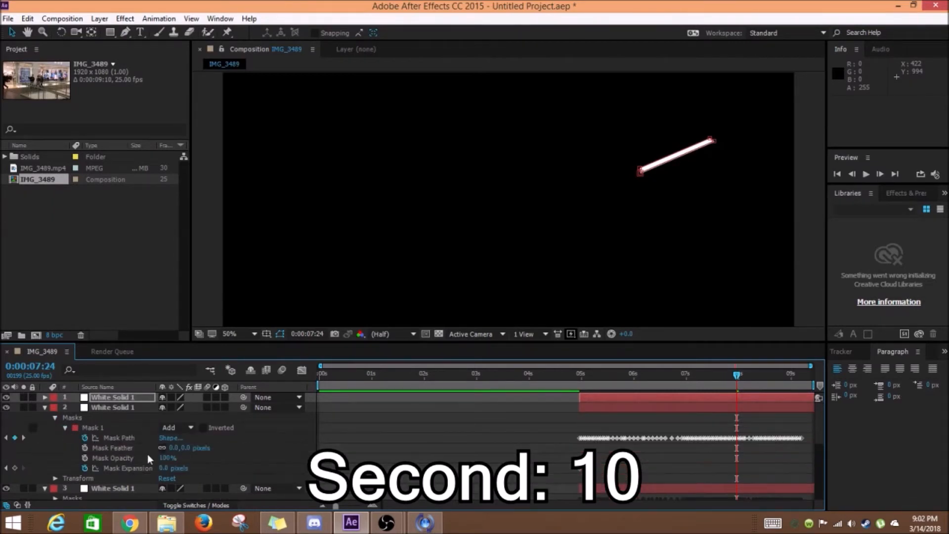
{"action": "left_click", "coordinate": [174, 448]}
{"action": "key", "text": "Return"}
{"action": "left_click", "coordinate": [55, 418]}
{"action": "left_click", "coordinate": [45, 407]}
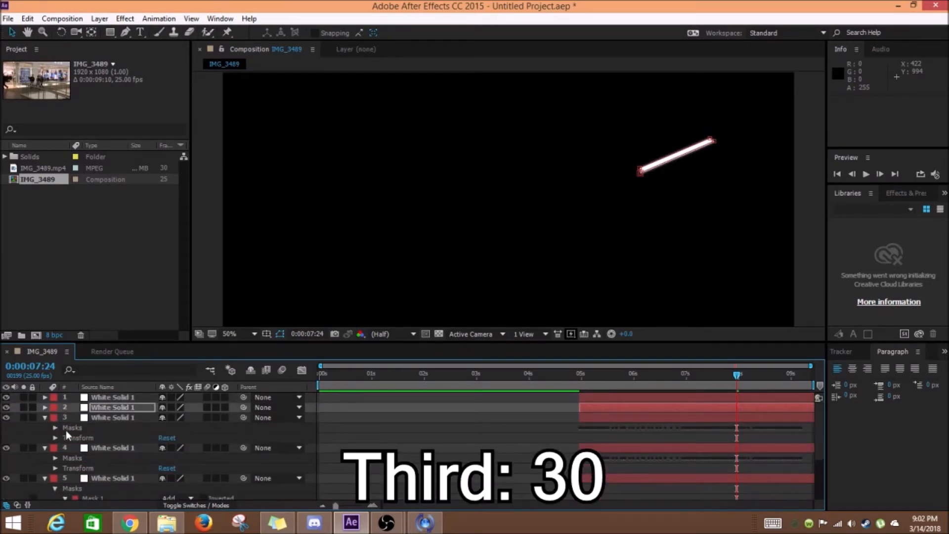
- Set the Mask Feather of Mask 1 on the third White Solid 1 layer to 30 pixels and expand the fourth layer's masks
{"action": "left_click", "coordinate": [57, 427]}
{"action": "left_click", "coordinate": [66, 438]}
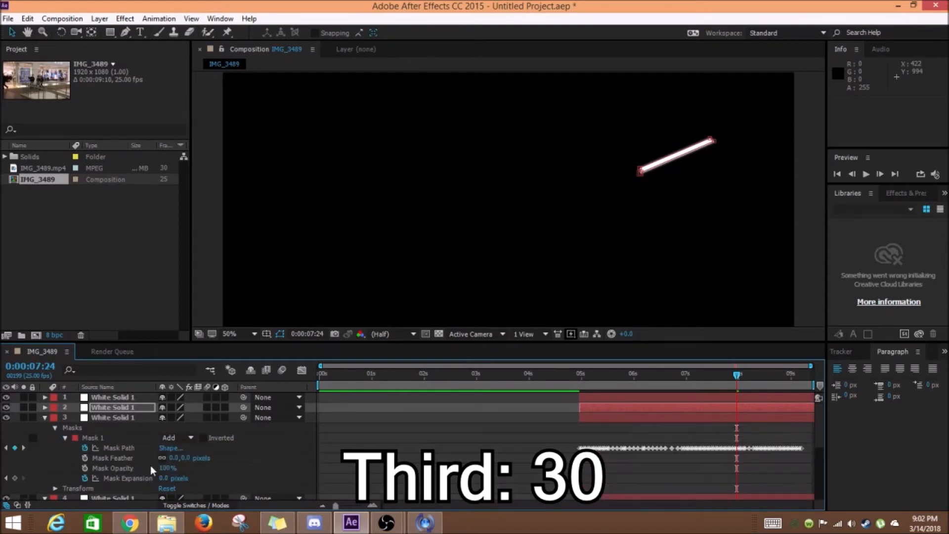
{"action": "left_click", "coordinate": [176, 458]}
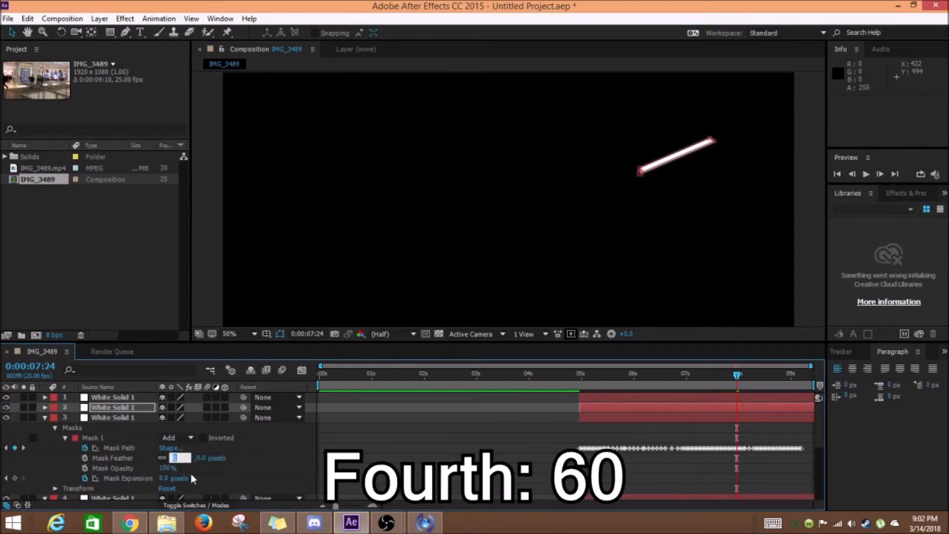
{"action": "type", "text": "30"}
{"action": "key", "text": "Return"}
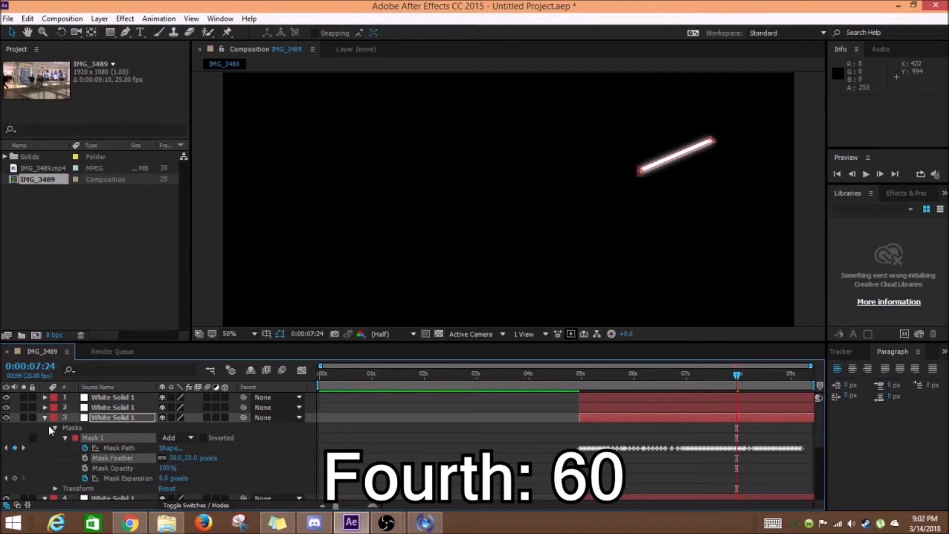
{"action": "left_click", "coordinate": [45, 418]}
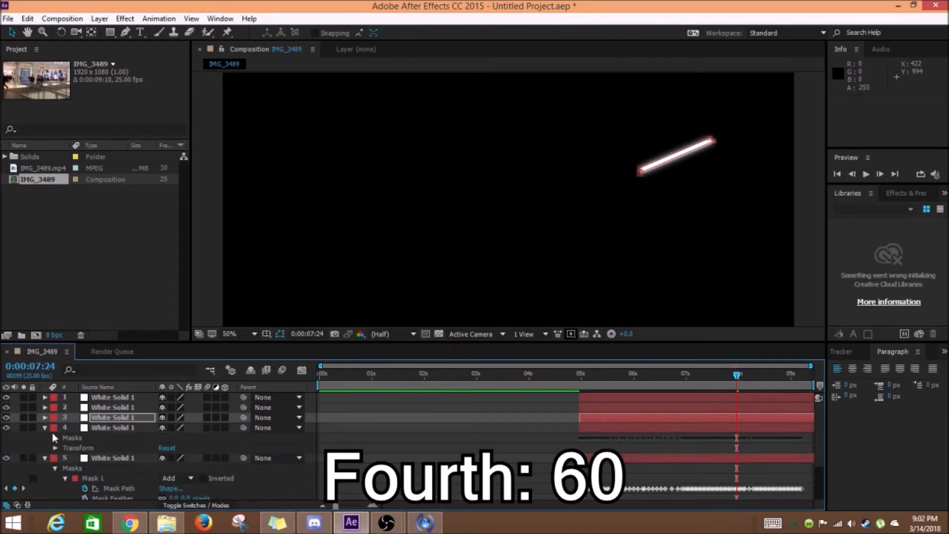
{"action": "left_click", "coordinate": [54, 438]}
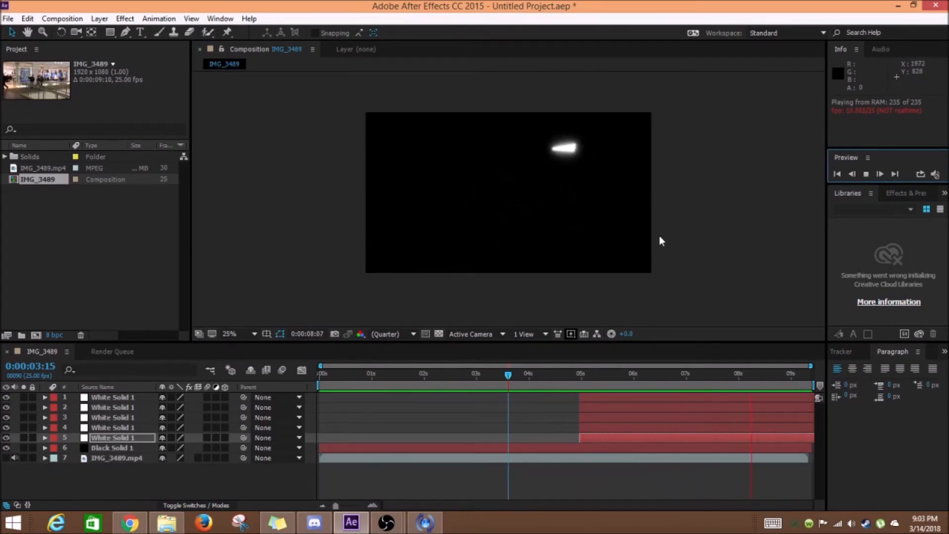
- Stop the glow preview and create a new composition from the IMG_3489 composition
{"action": "left_click", "coordinate": [868, 179]}
{"action": "left_click_drag", "start_coordinate": [582, 376], "coordinate": [573, 376]}
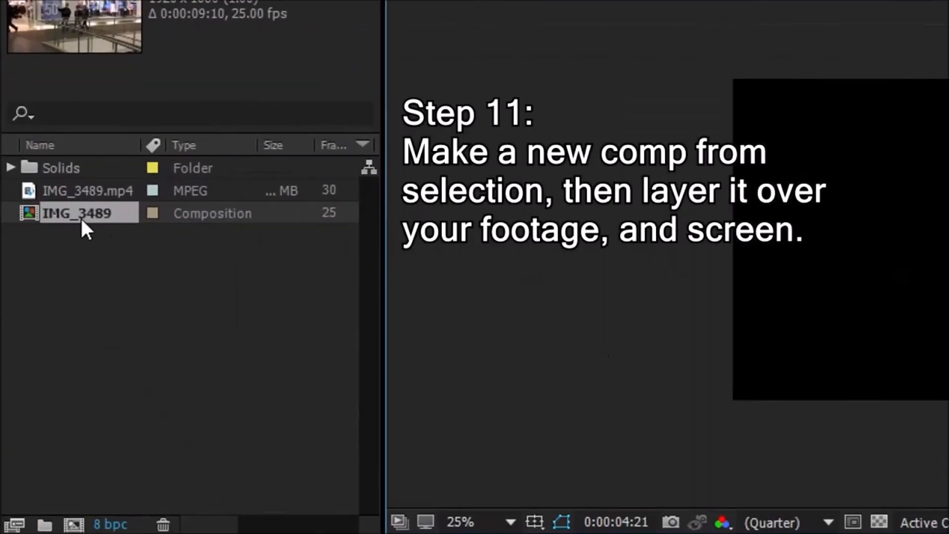
{"action": "right_click", "coordinate": [39, 180]}
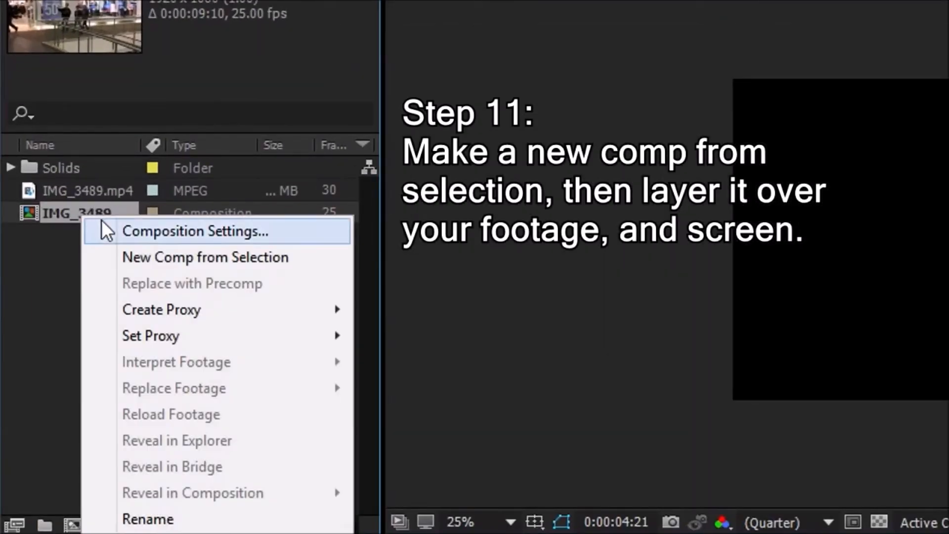
{"action": "left_click", "coordinate": [155, 259]}
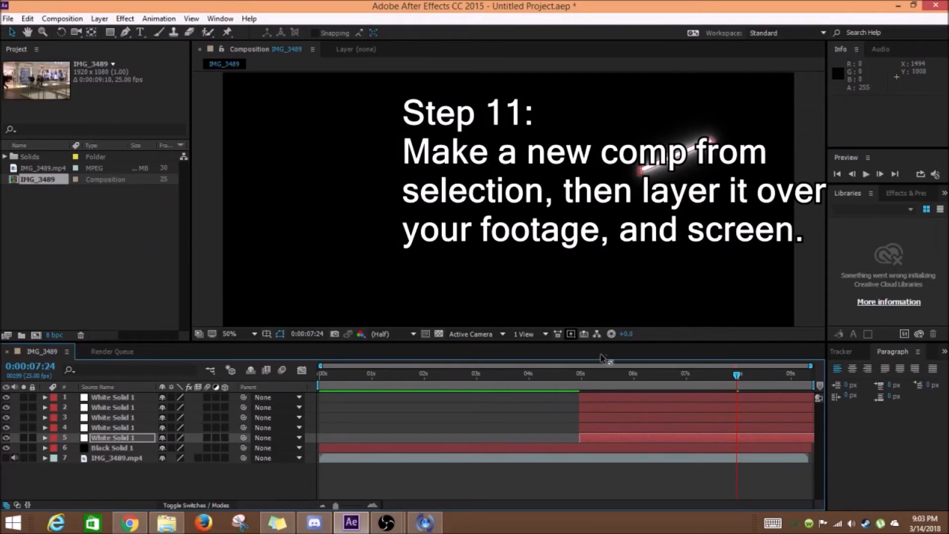
{"action": "left_click", "coordinate": [569, 377]}
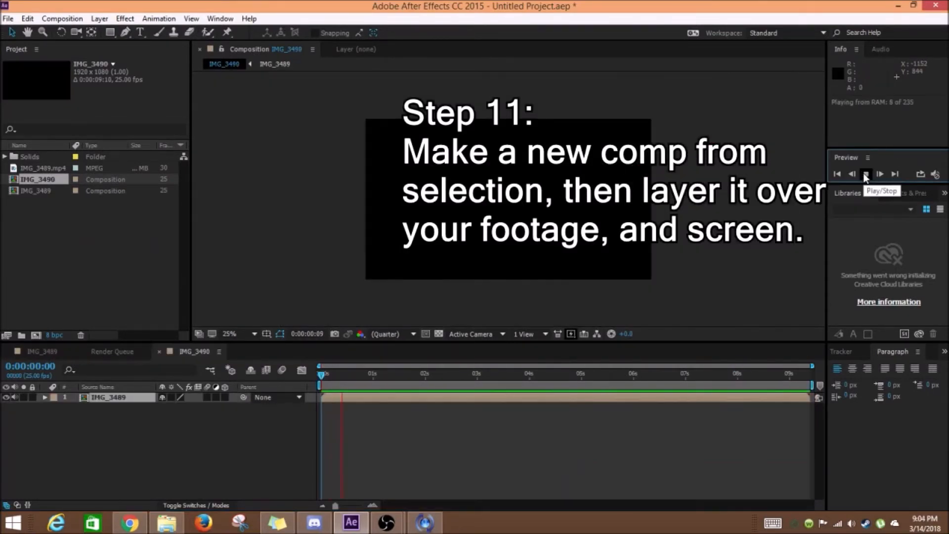
- Preview the new IMG_3490 composition and place the IMG_3489.mp4 footage beneath its IMG_3489 layer
{"action": "left_click", "coordinate": [866, 174]}
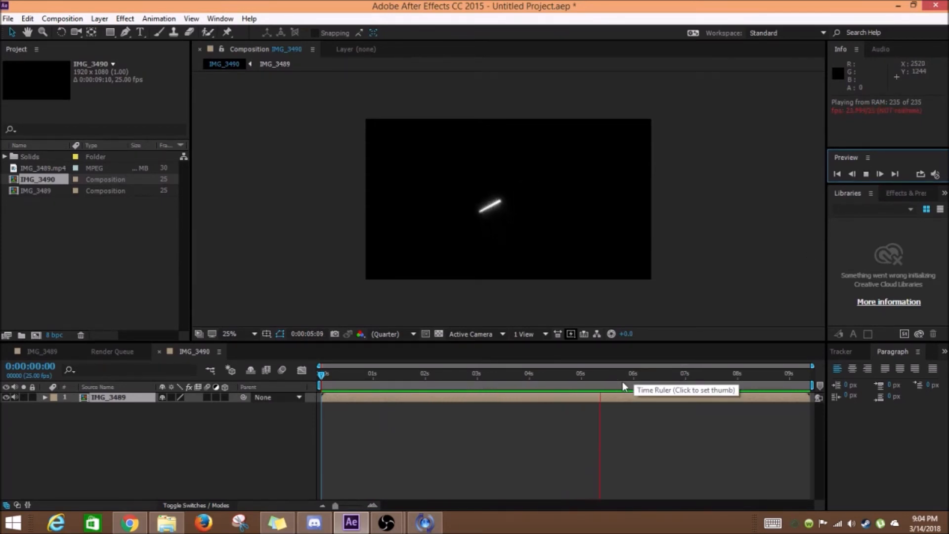
{"action": "left_click", "coordinate": [865, 174]}
{"action": "left_click_drag", "start_coordinate": [37, 169], "coordinate": [86, 421]}
{"action": "left_click", "coordinate": [324, 372]}
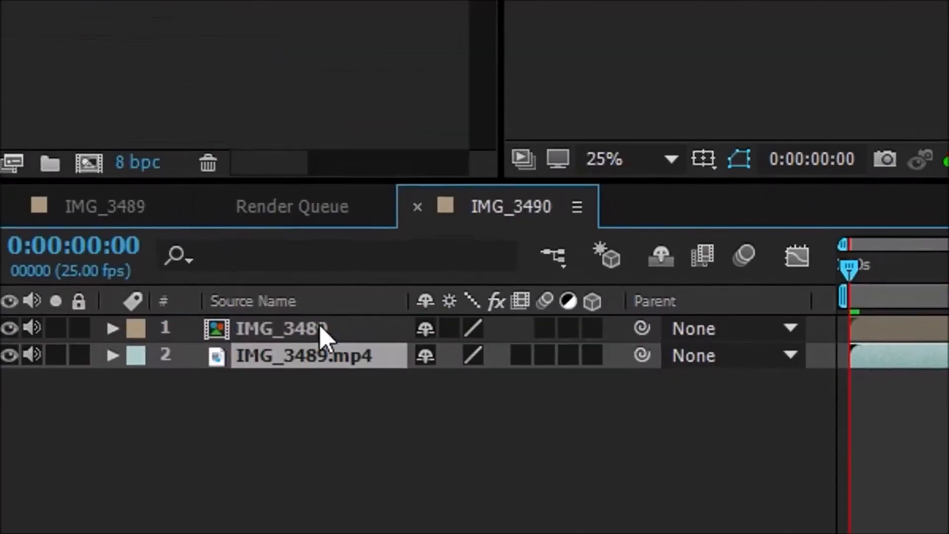
- Set the blending mode of the IMG_3489 composition layer to Screen and preview the result over the footage
{"action": "left_click", "coordinate": [122, 397]}
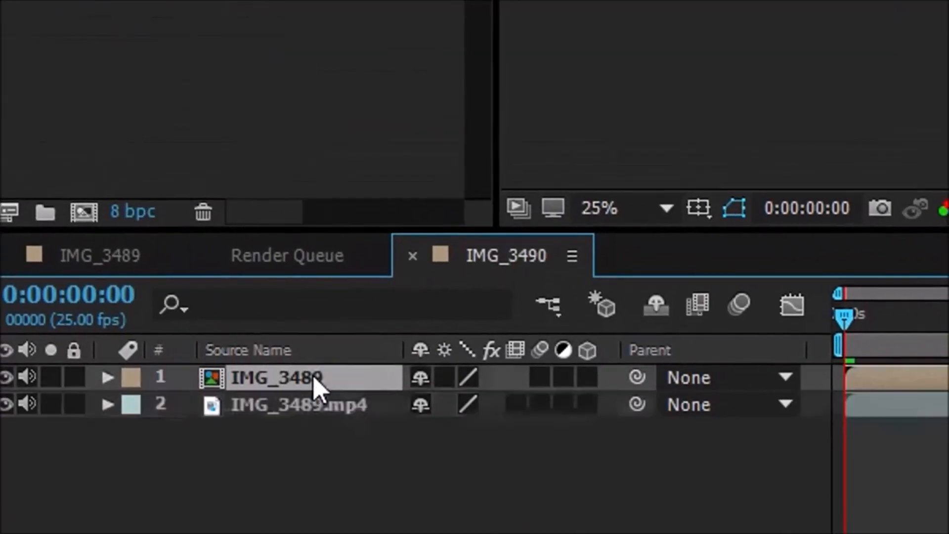
{"action": "right_click", "coordinate": [122, 396]}
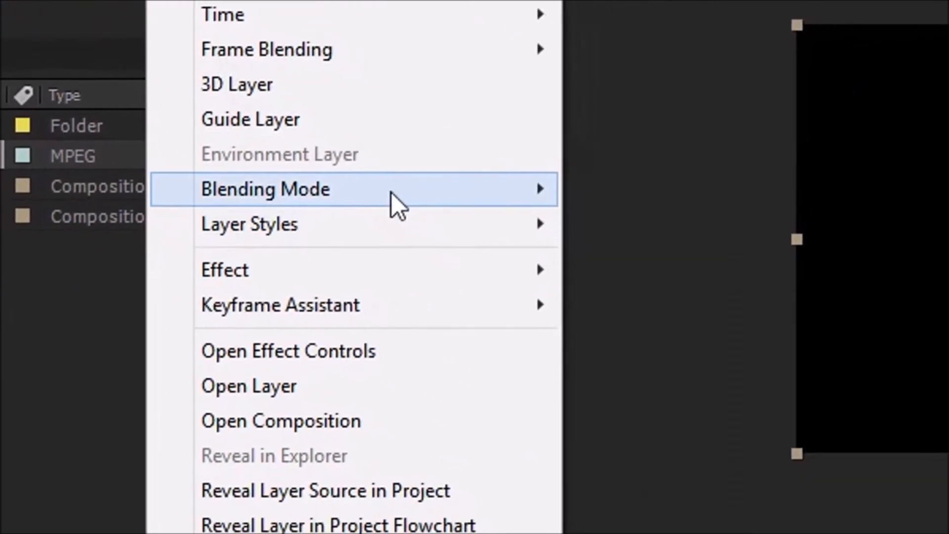
{"action": "mouse_move", "coordinate": [437, 232]}
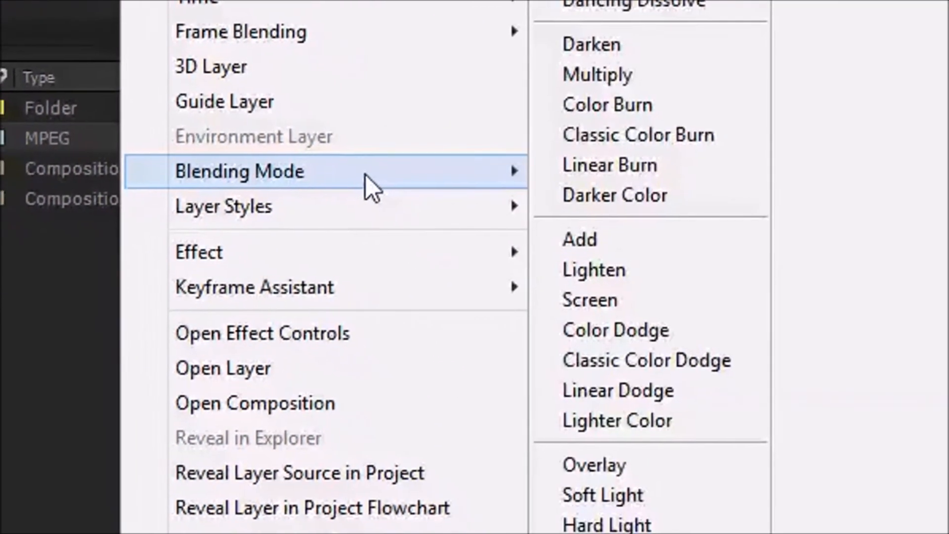
{"action": "left_click", "coordinate": [625, 297]}
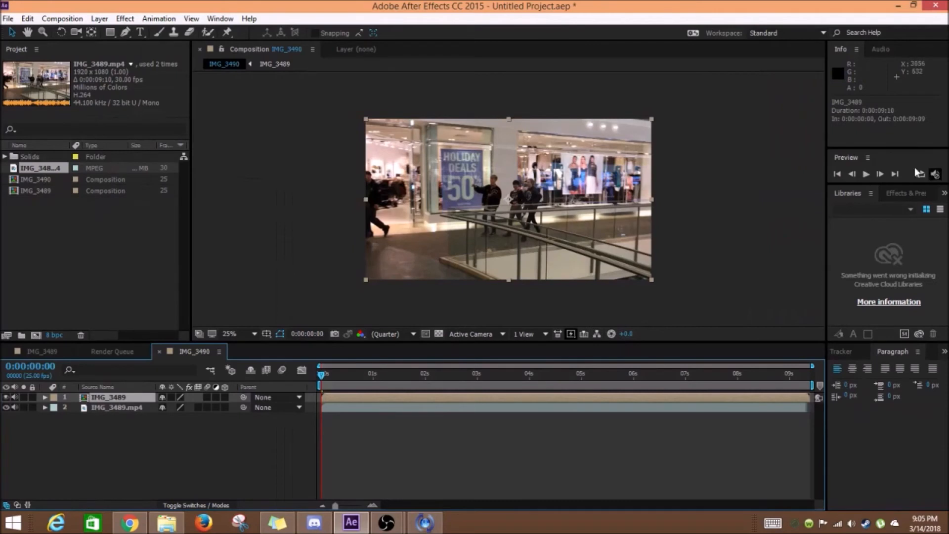
{"action": "left_click", "coordinate": [870, 174]}
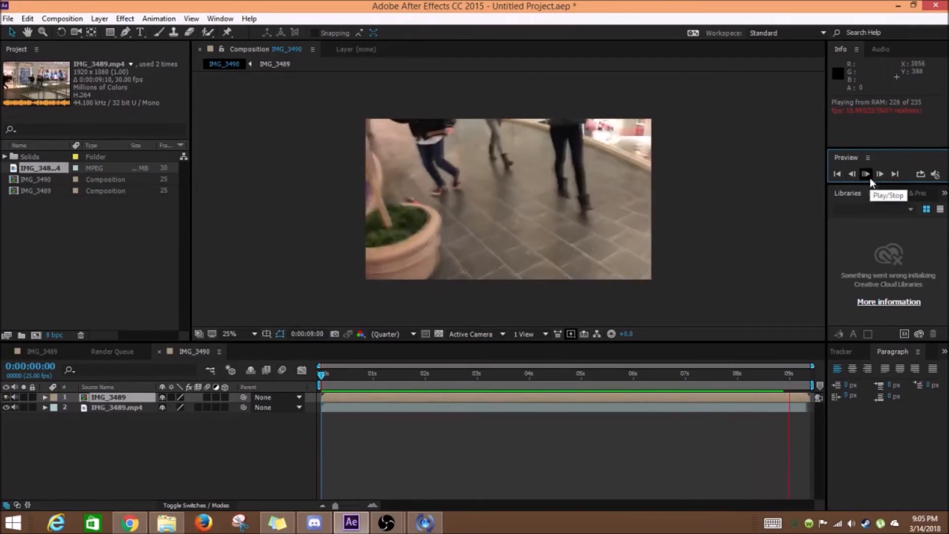
- Apply the Color Balance effect to the IMG_3489 composition layer and move the current time to 0:00:06:11
{"action": "right_click", "coordinate": [103, 397]}
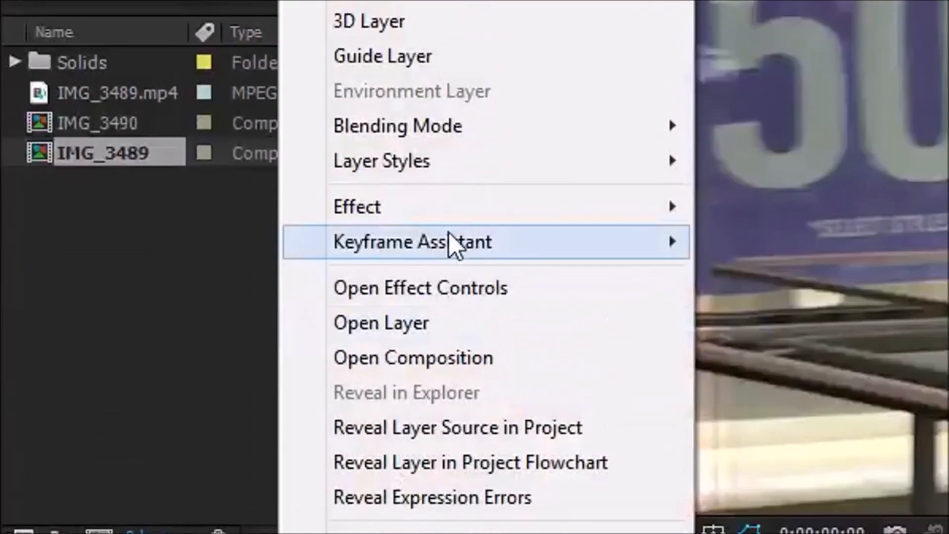
{"action": "mouse_move", "coordinate": [452, 213]}
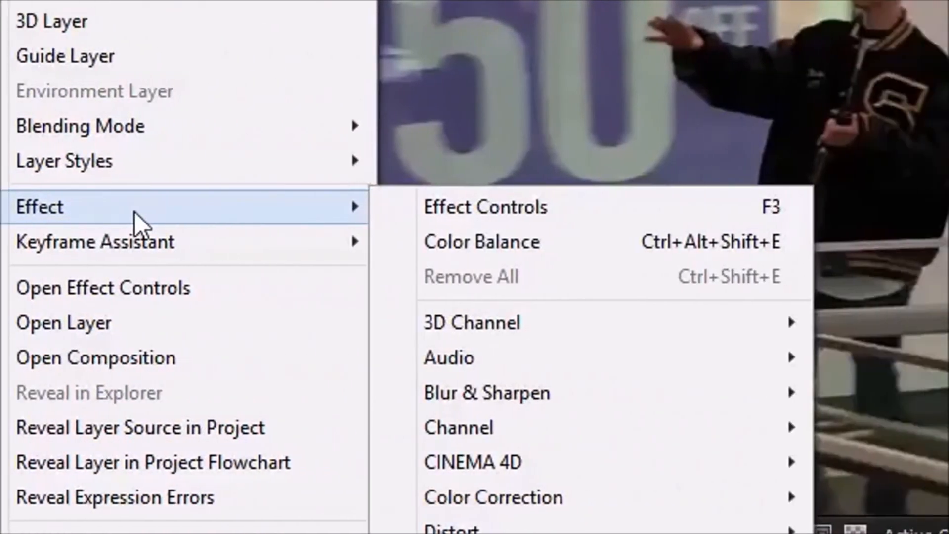
{"action": "left_click", "coordinate": [698, 250]}
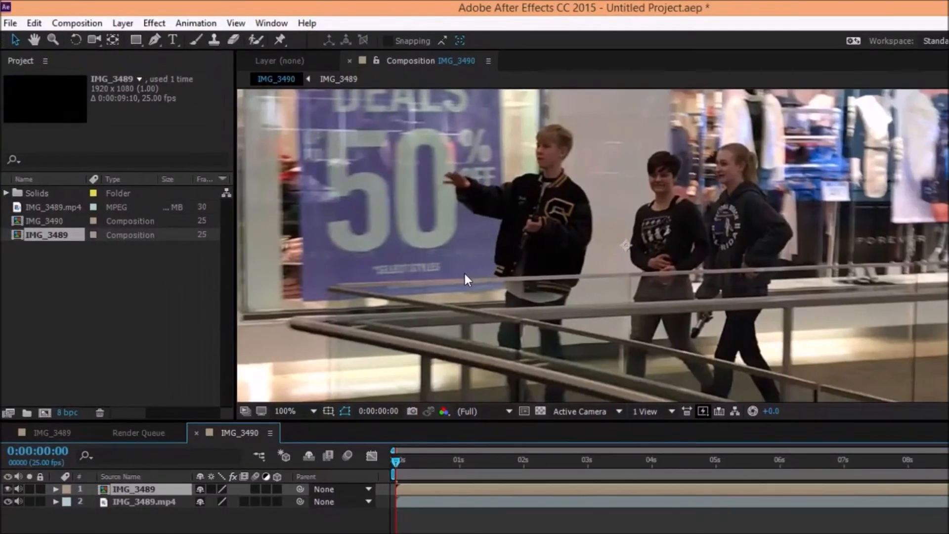
{"action": "left_click", "coordinate": [809, 461]}
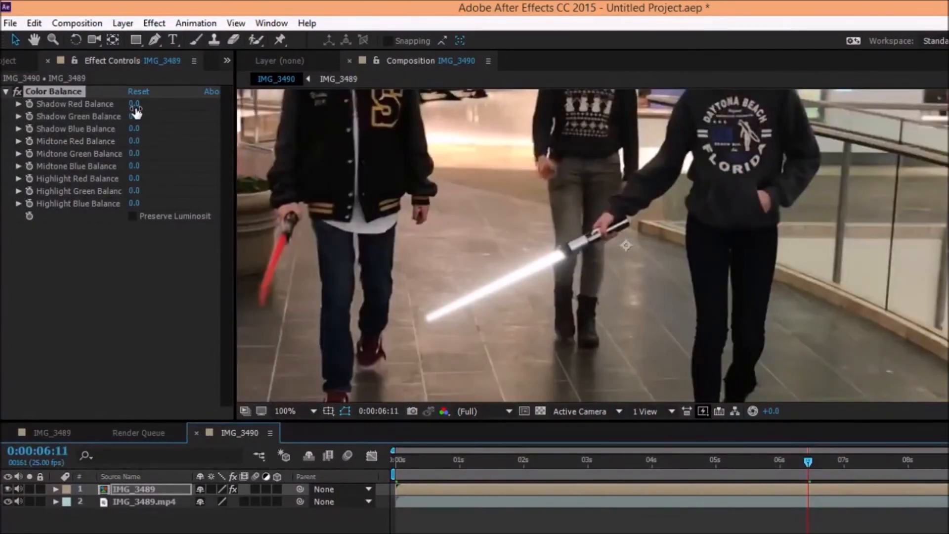
- Set the Color Balance effect's Shadow Blue and Highlight Blue to 100 and its Highlight Red to 61
{"action": "left_click_drag", "start_coordinate": [134, 128], "coordinate": [313, 127]}
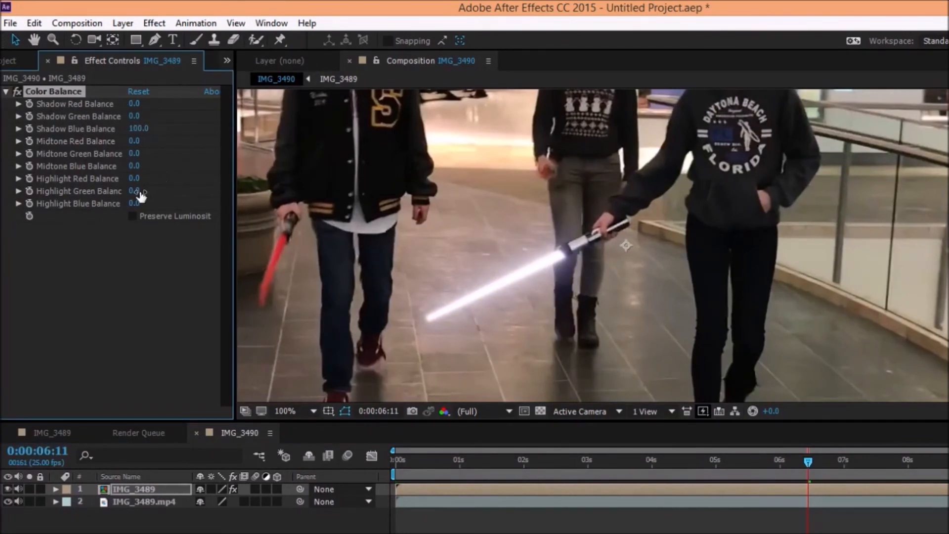
{"action": "left_click_drag", "start_coordinate": [134, 204], "coordinate": [300, 203]}
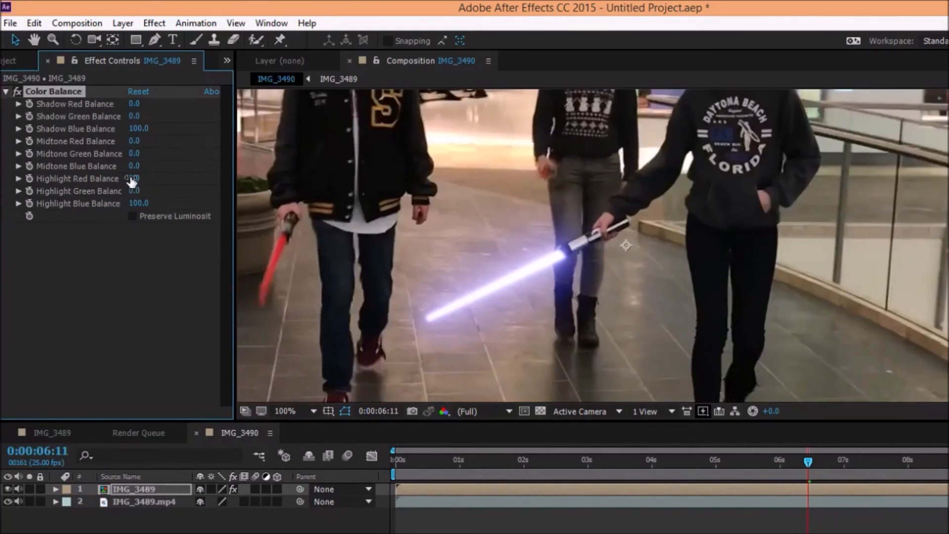
{"action": "left_click_drag", "start_coordinate": [132, 179], "coordinate": [180, 178]}
- Set the Color Balance effect's Midtone Red to 72 and Midtone Blue to 42
{"action": "left_click_drag", "start_coordinate": [138, 143], "coordinate": [151, 141]}
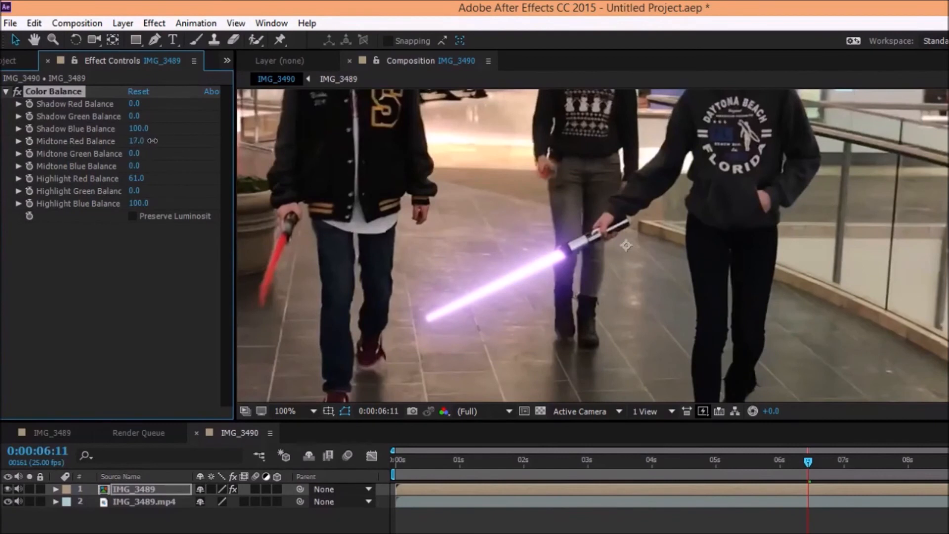
{"action": "left_click_drag", "start_coordinate": [135, 166], "coordinate": [161, 166]}
{"action": "left_click_drag", "start_coordinate": [168, 166], "coordinate": [173, 166]}
{"action": "left_click_drag", "start_coordinate": [134, 141], "coordinate": [160, 140]}
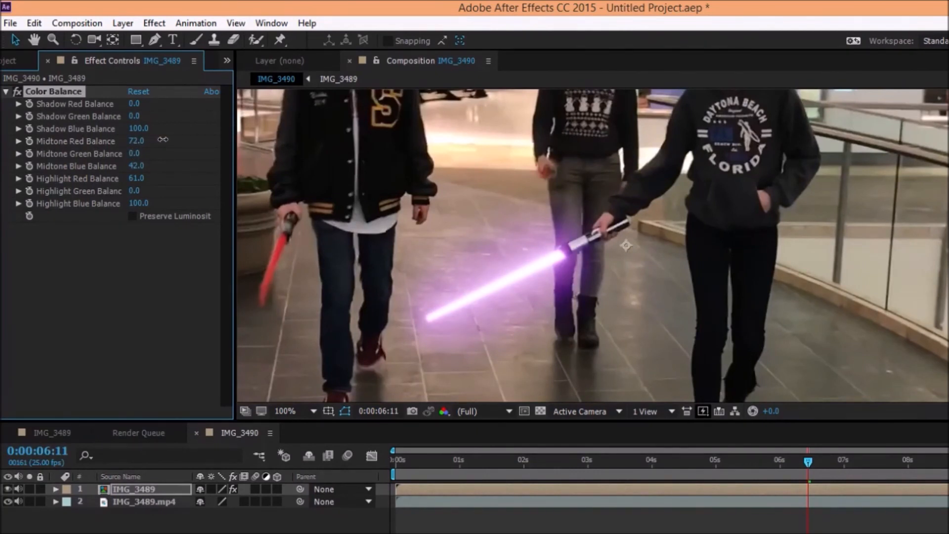
- Raise the Color Balance effect's Shadow Red and Highlight Red values and open the Midtone Blue value for editing
{"action": "left_click_drag", "start_coordinate": [134, 104], "coordinate": [153, 106]}
{"action": "left_click_drag", "start_coordinate": [134, 178], "coordinate": [141, 178]}
{"action": "left_click", "coordinate": [136, 166]}
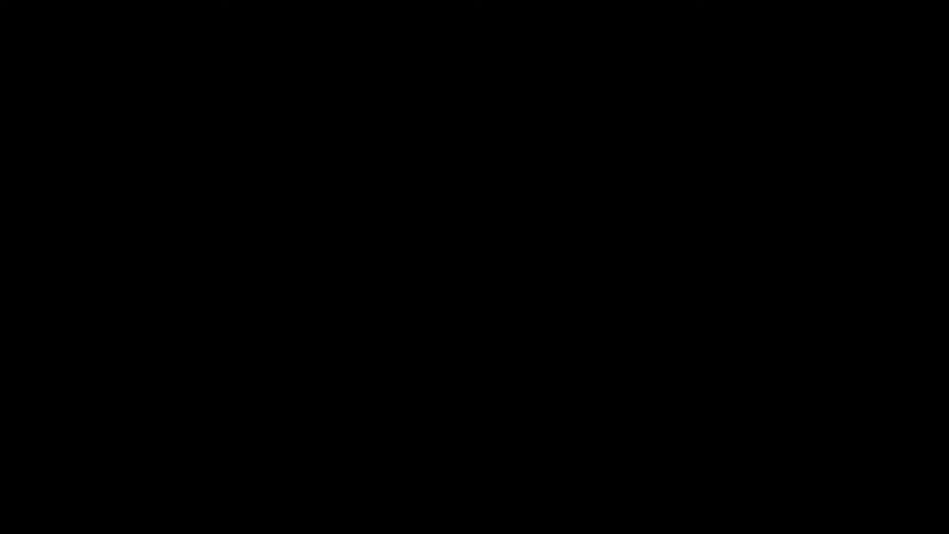